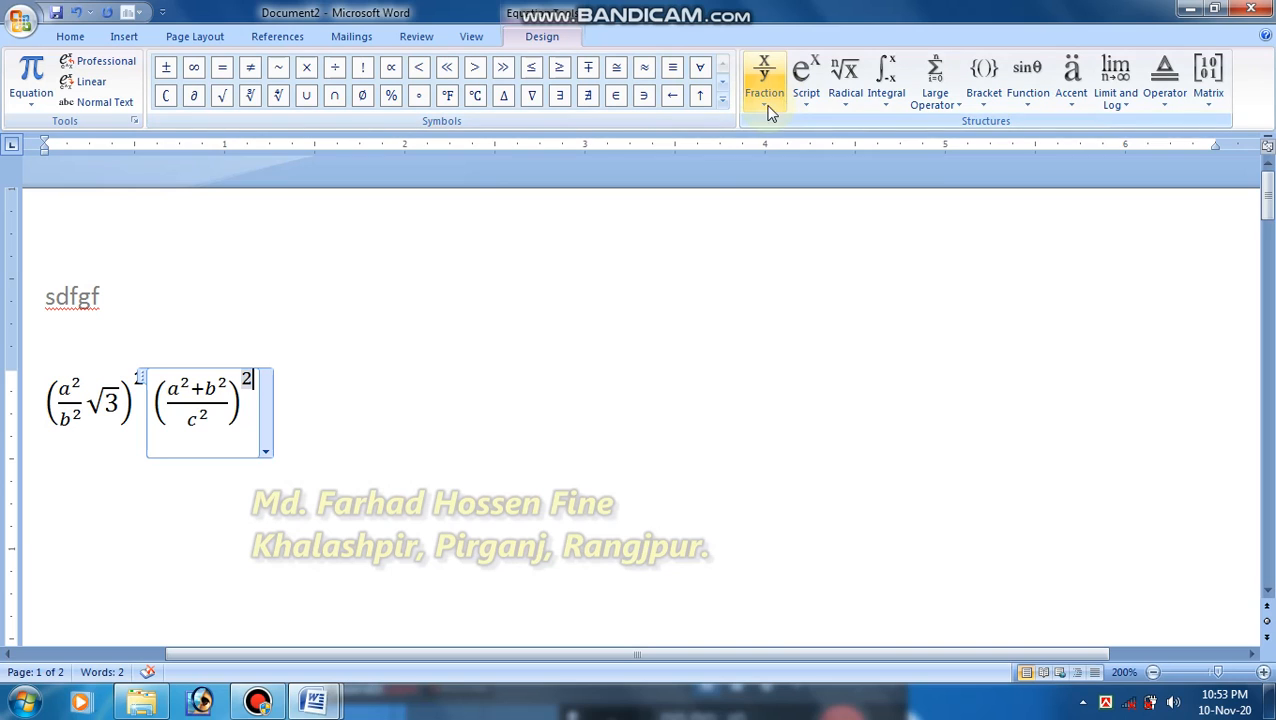
# Look through the equation structure galleries, including fractions, scripts, radicals, large operators, brackets, functions, accents and matrices
pyautogui.click(768, 102)
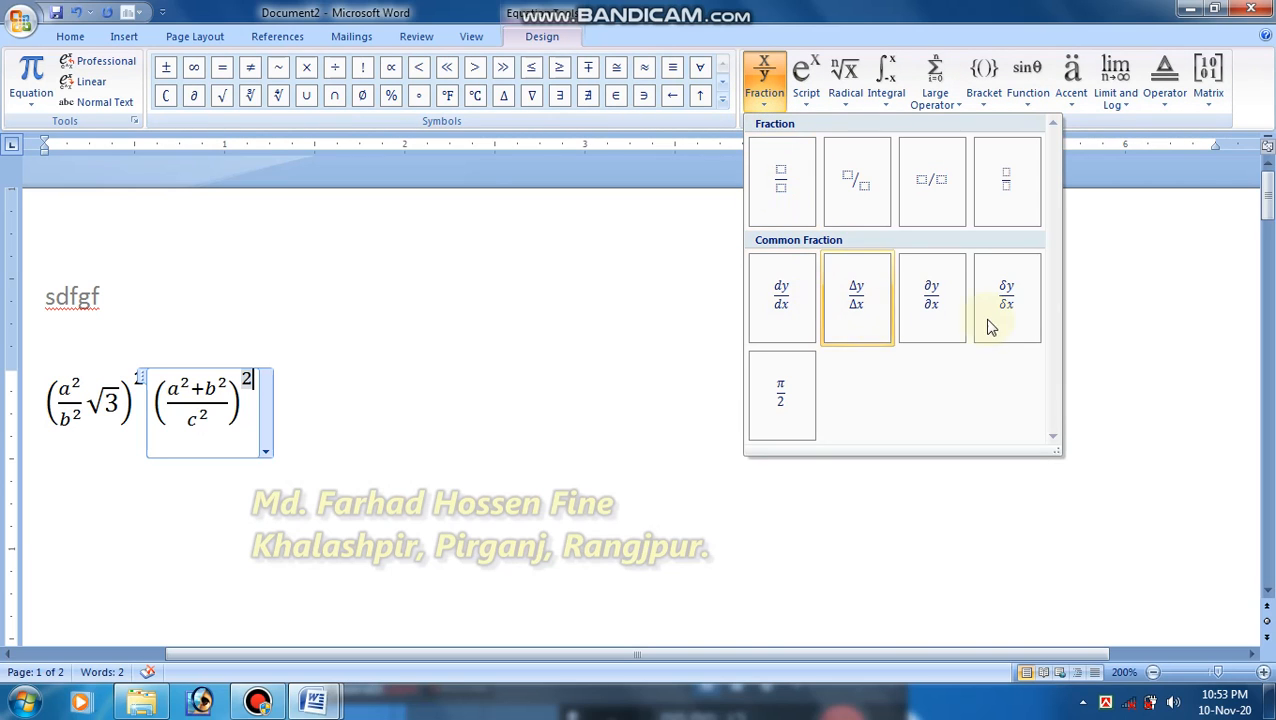
pyautogui.click(804, 95)
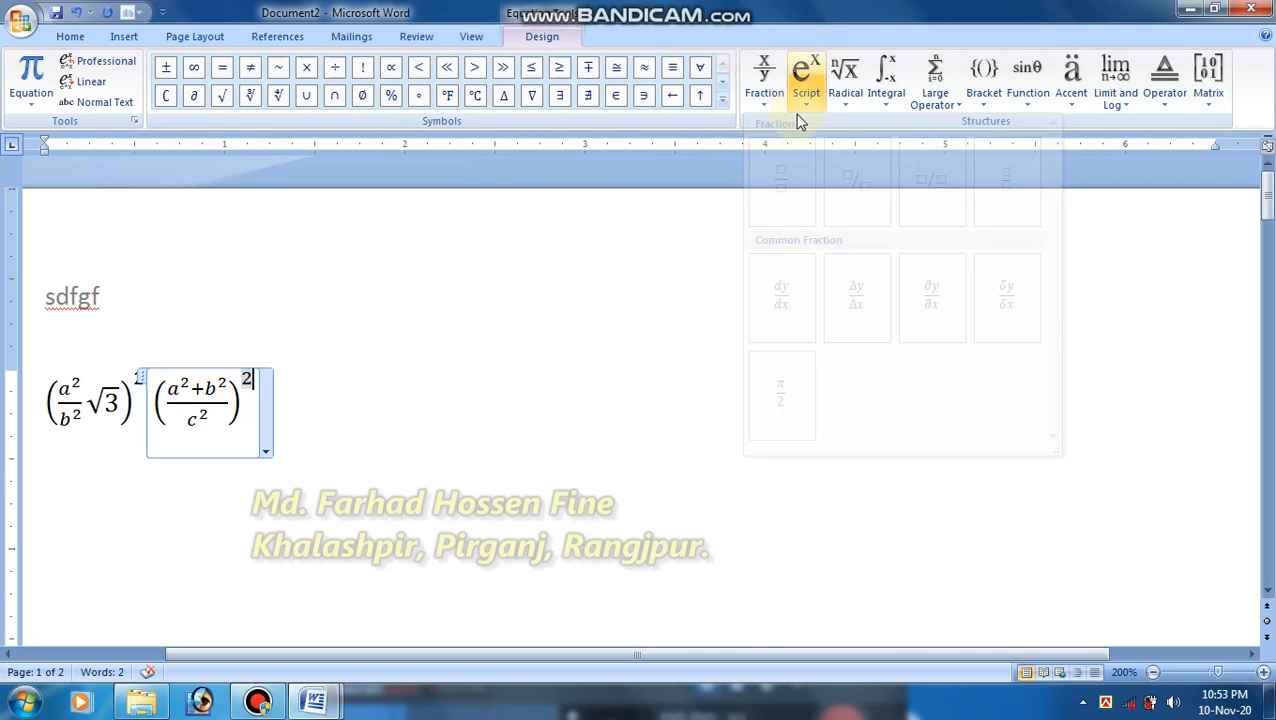
pyautogui.click(806, 95)
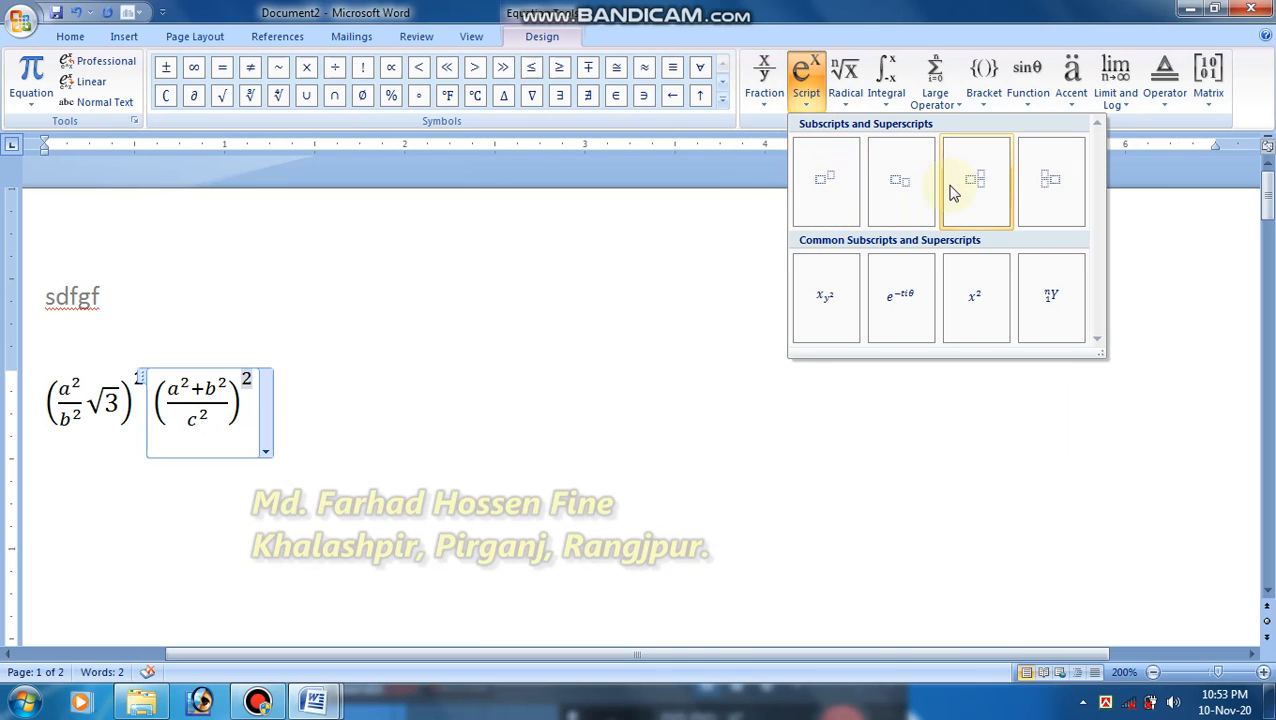
pyautogui.click(845, 85)
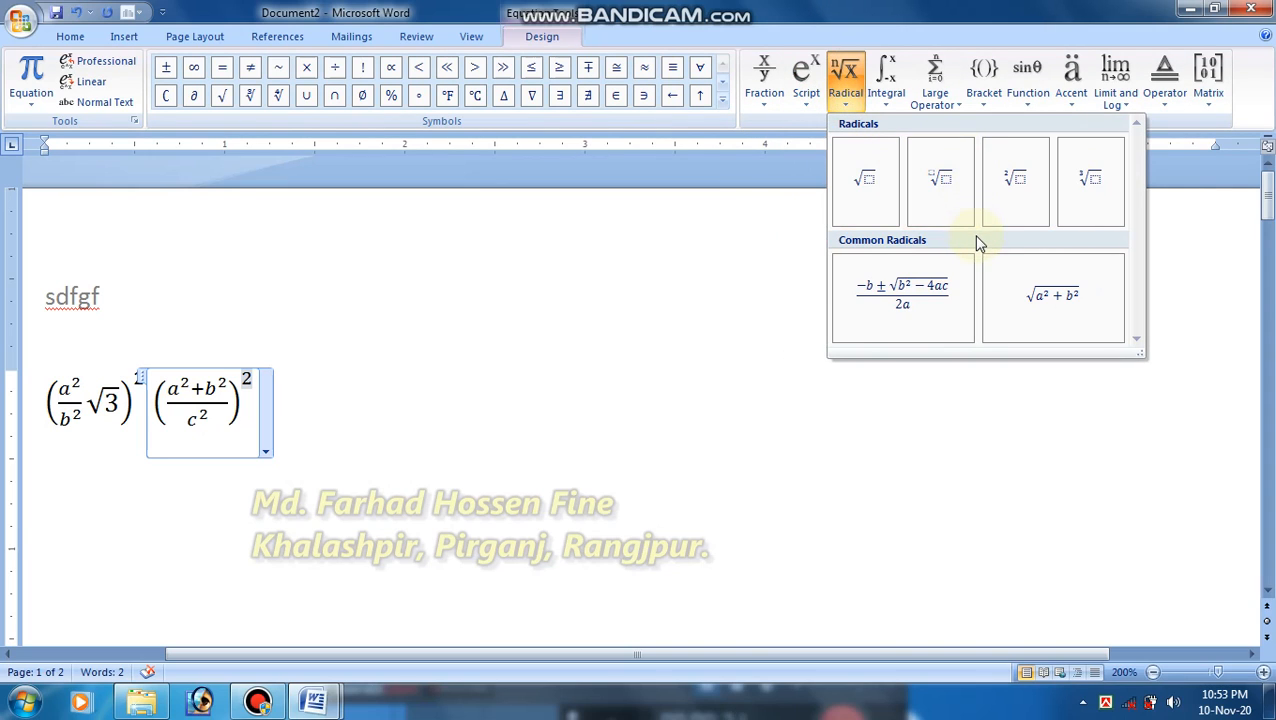
pyautogui.click(886, 100)
pyautogui.click(953, 106)
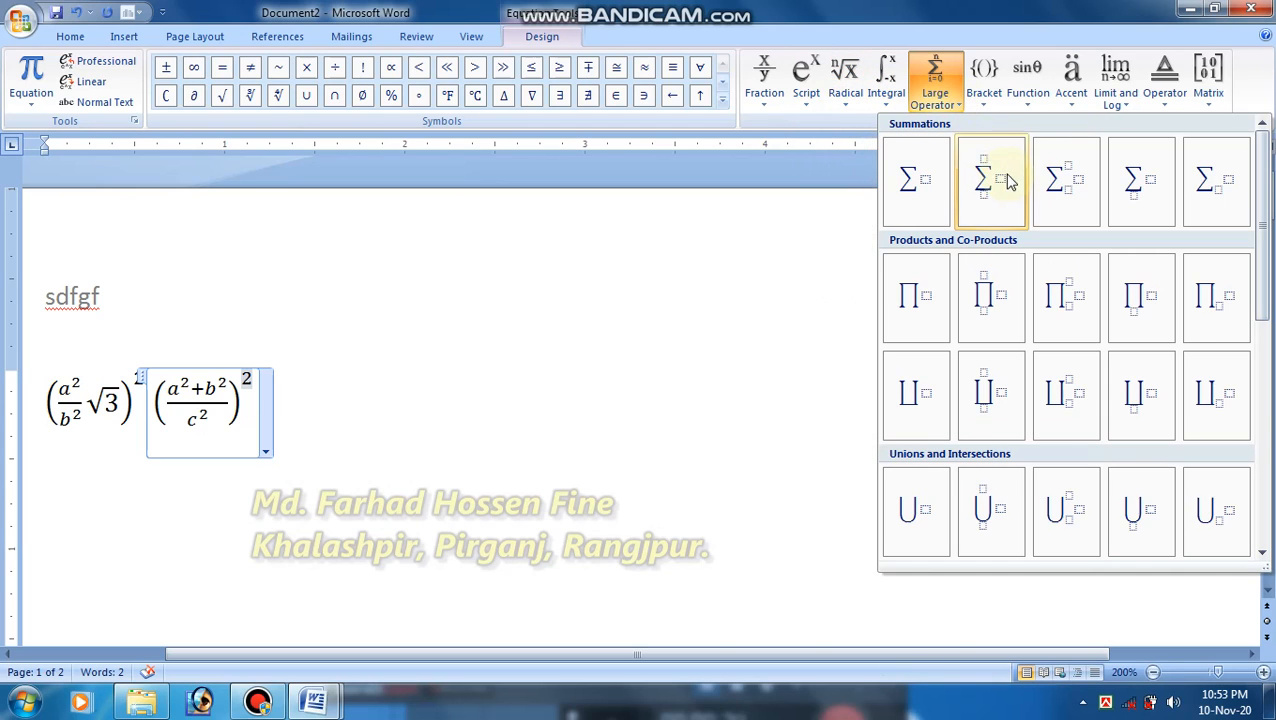
pyautogui.click(987, 104)
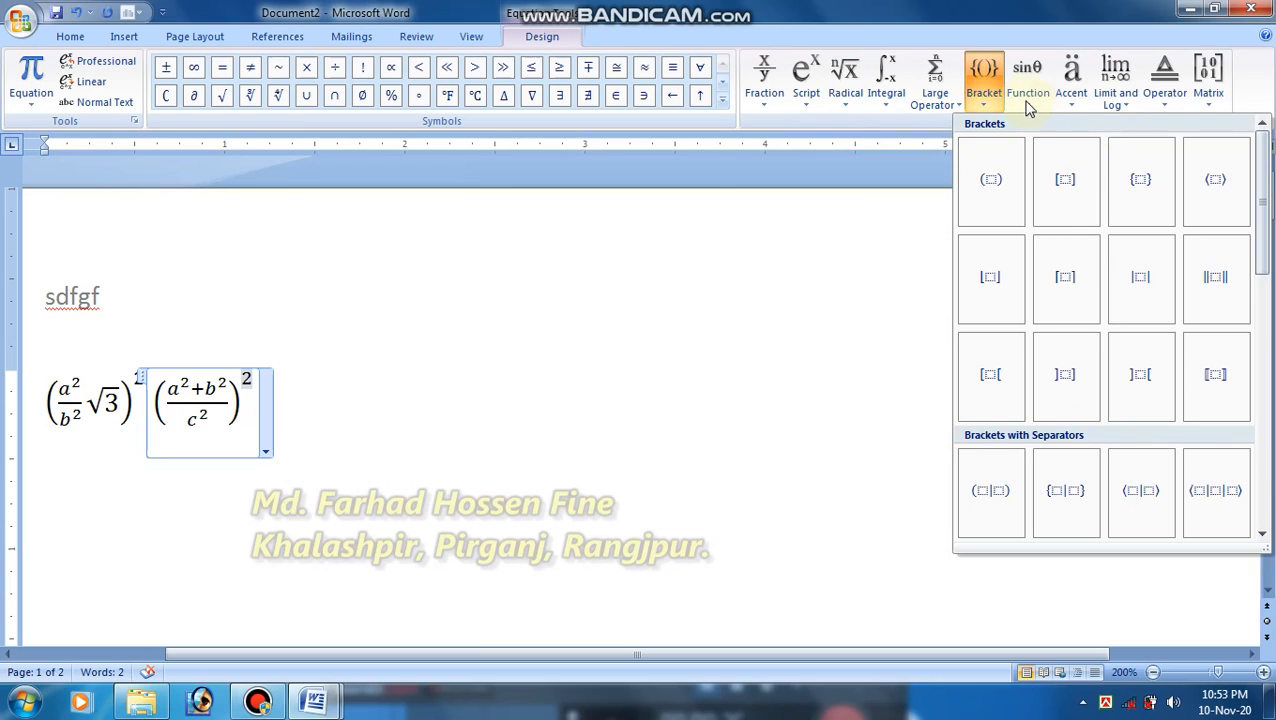
pyautogui.click(1030, 104)
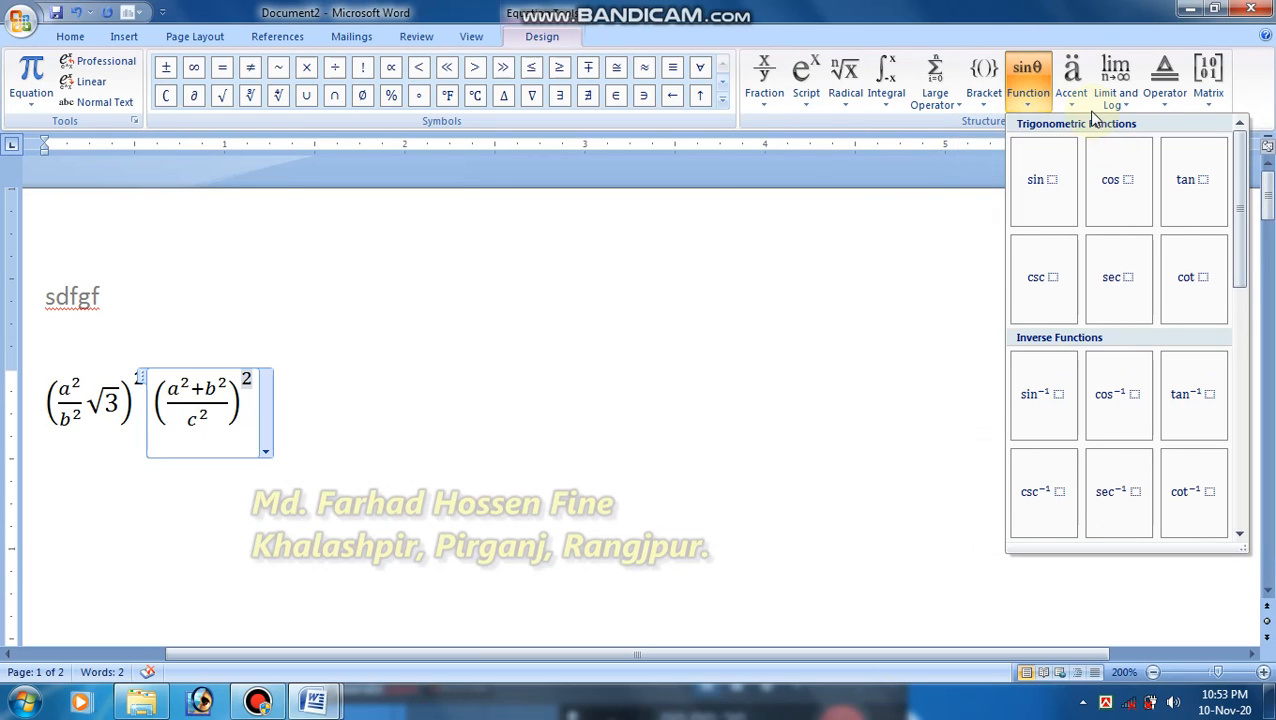
pyautogui.click(1071, 100)
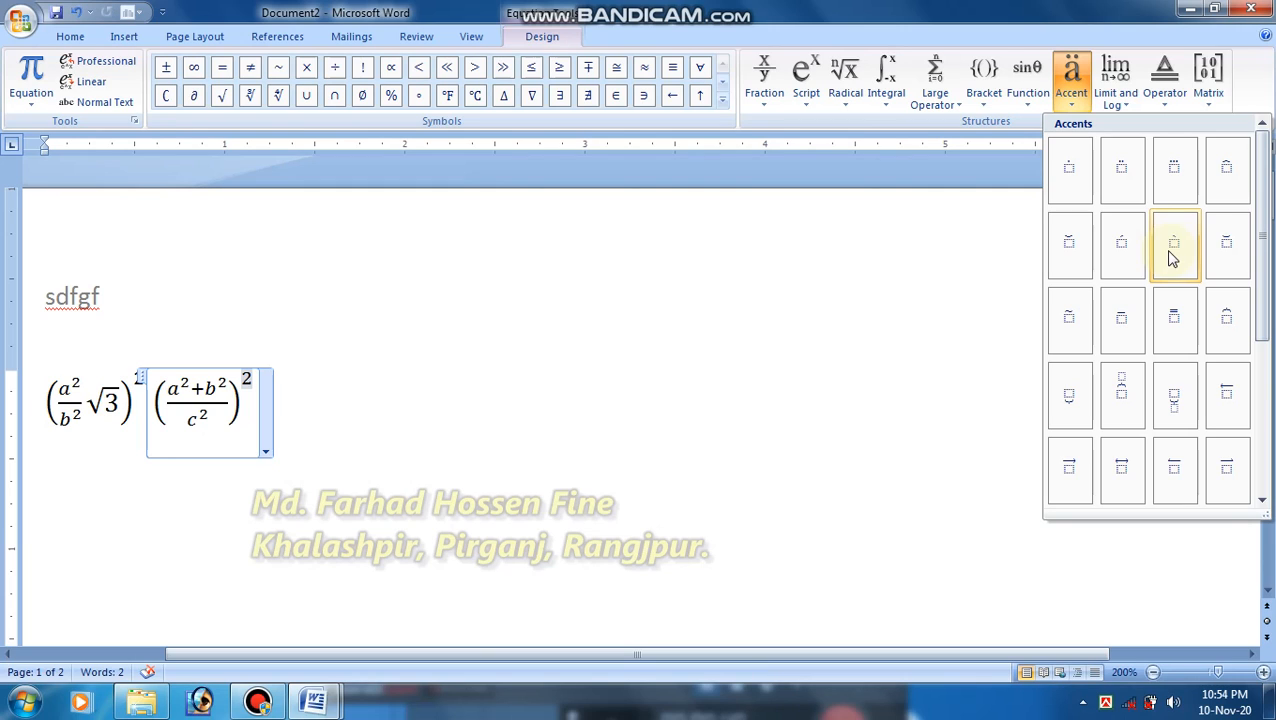
pyautogui.click(1211, 102)
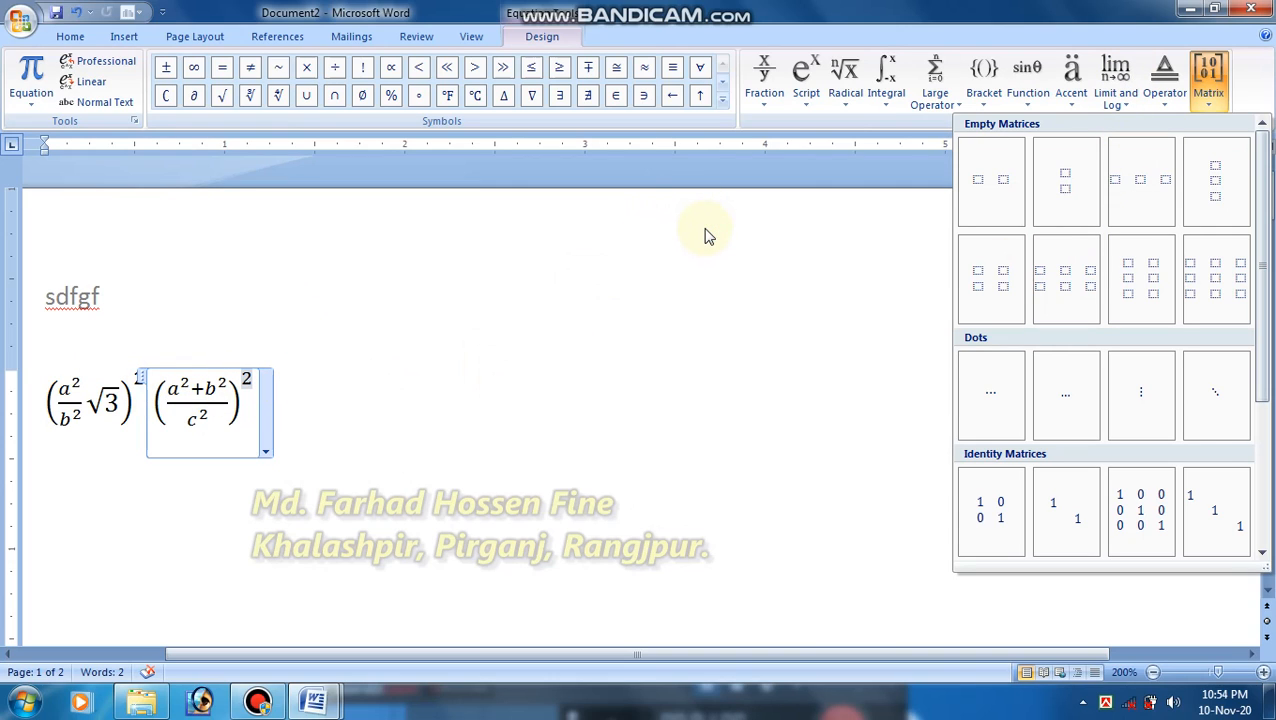
pyautogui.click(433, 378)
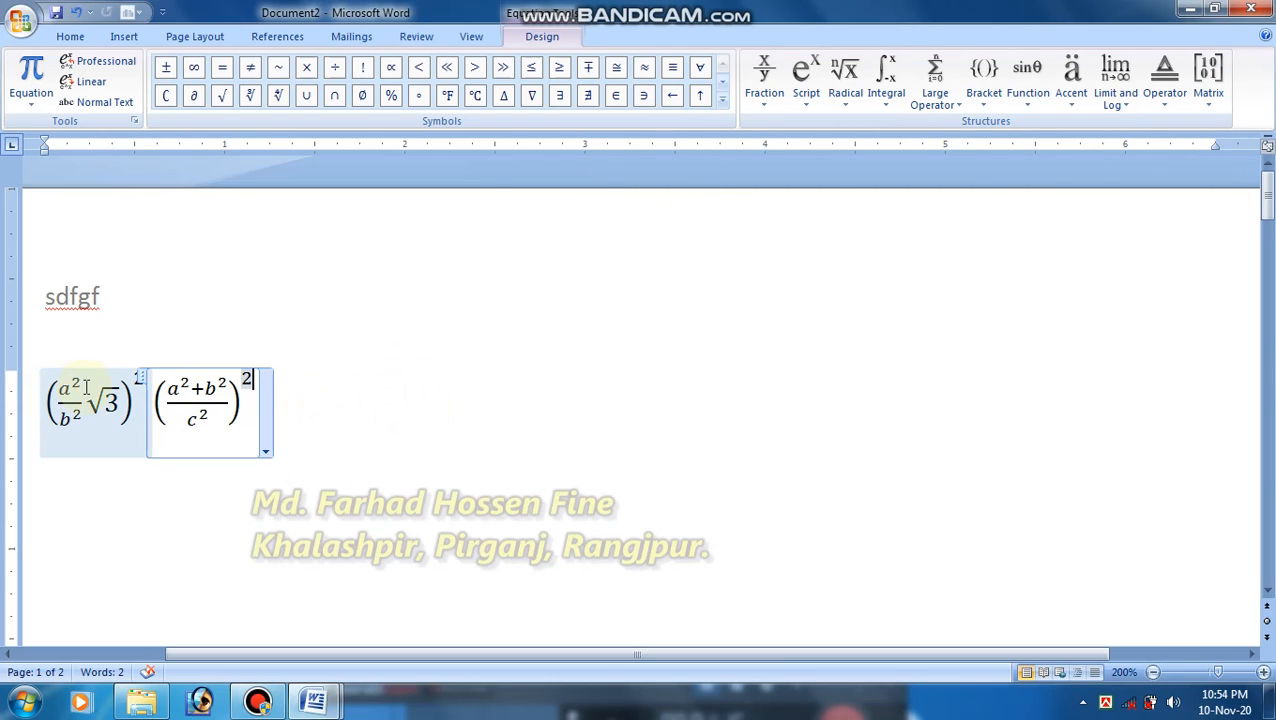
pyautogui.click(398, 396)
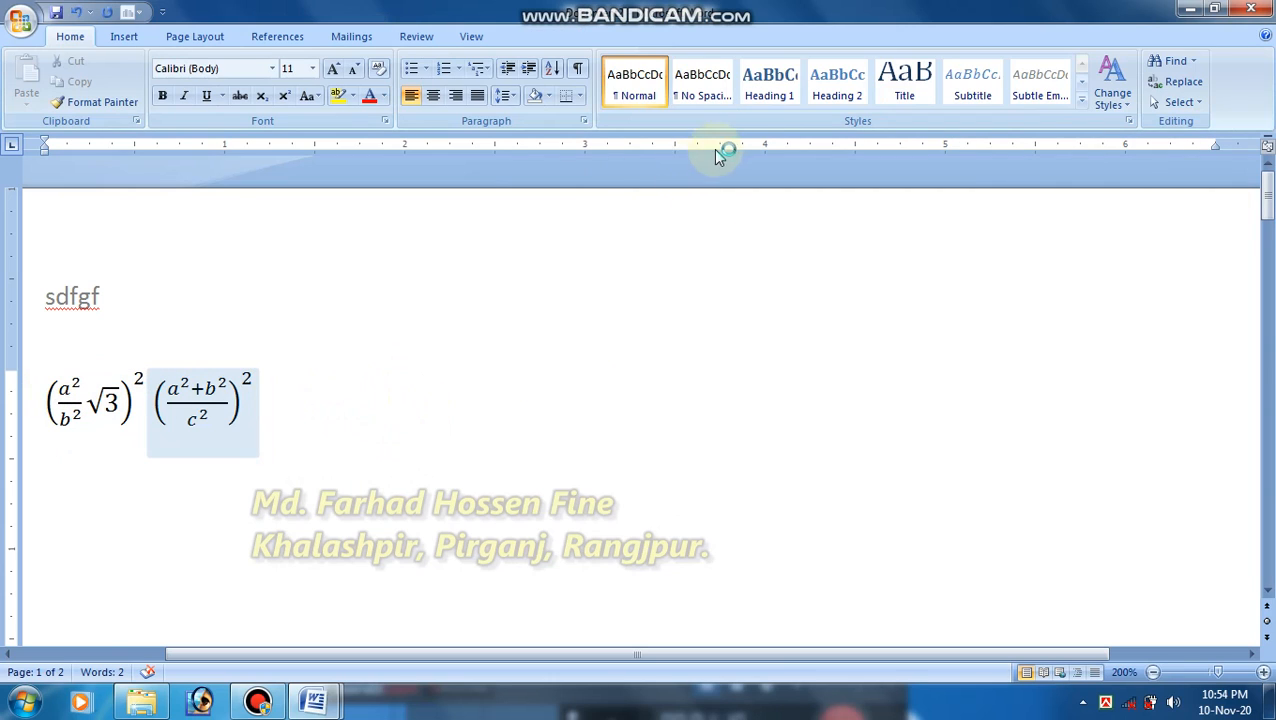
# Add a stacked fraction with numerator 1 and denominator 2 at the end of the second equation
pyautogui.click(110, 39)
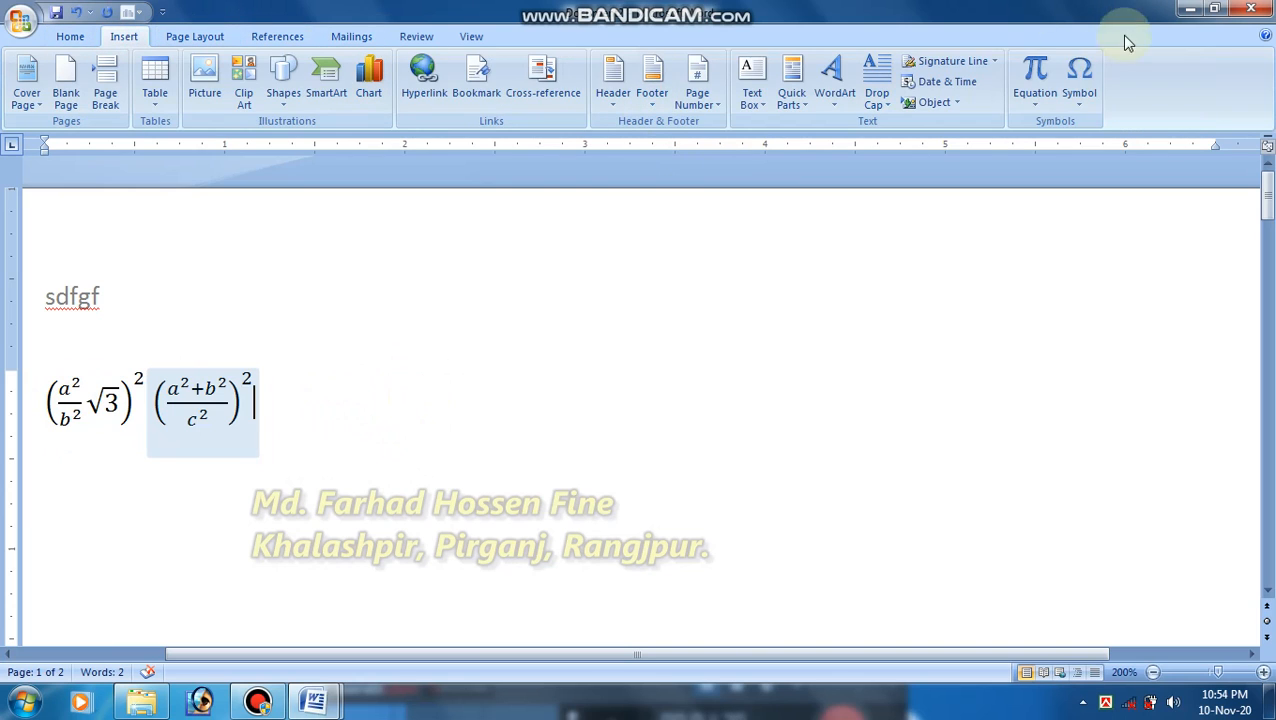
pyautogui.click(1111, 72)
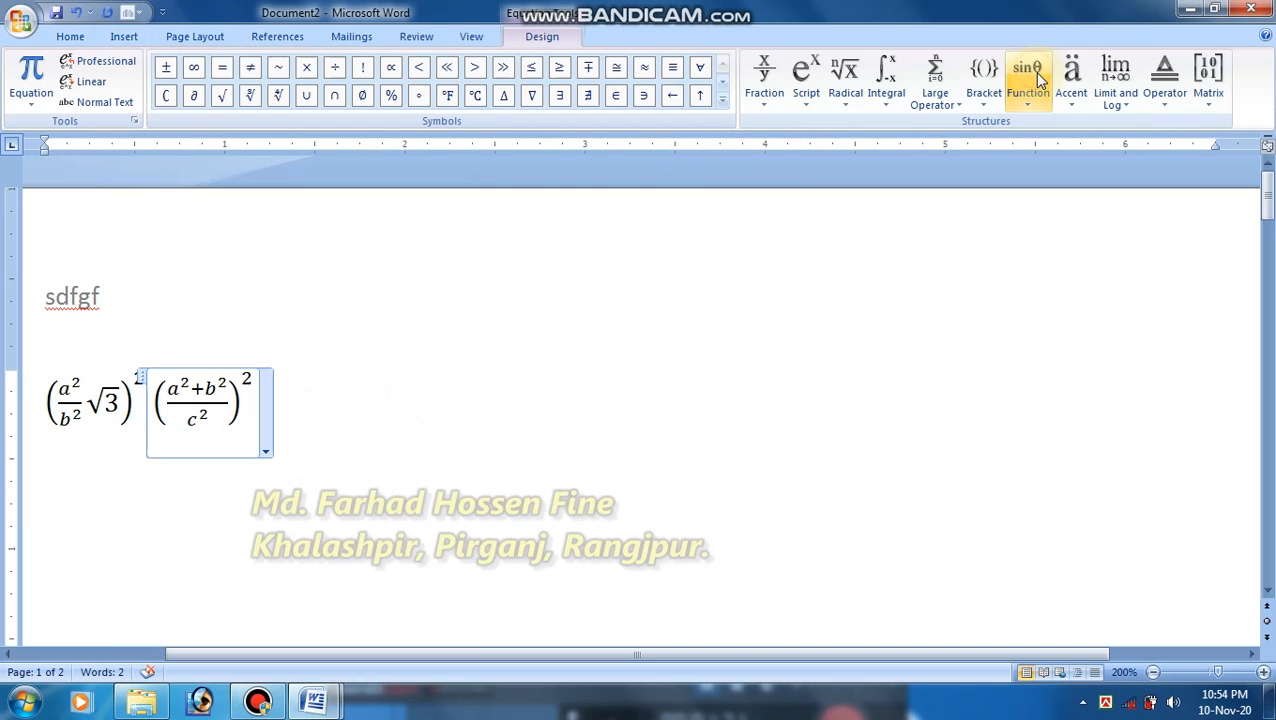
pyautogui.click(775, 80)
pyautogui.click(775, 177)
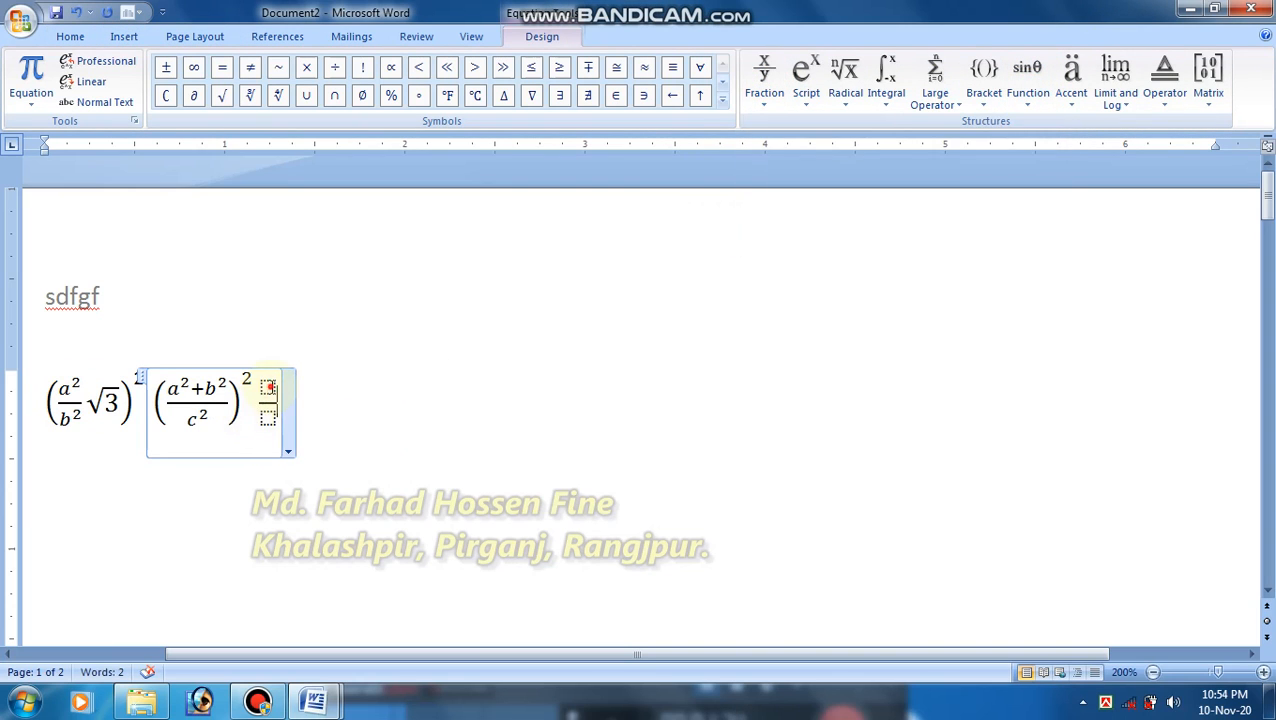
pyautogui.click(269, 386)
pyautogui.write('1')
pyautogui.press('Down')
pyautogui.write('2')
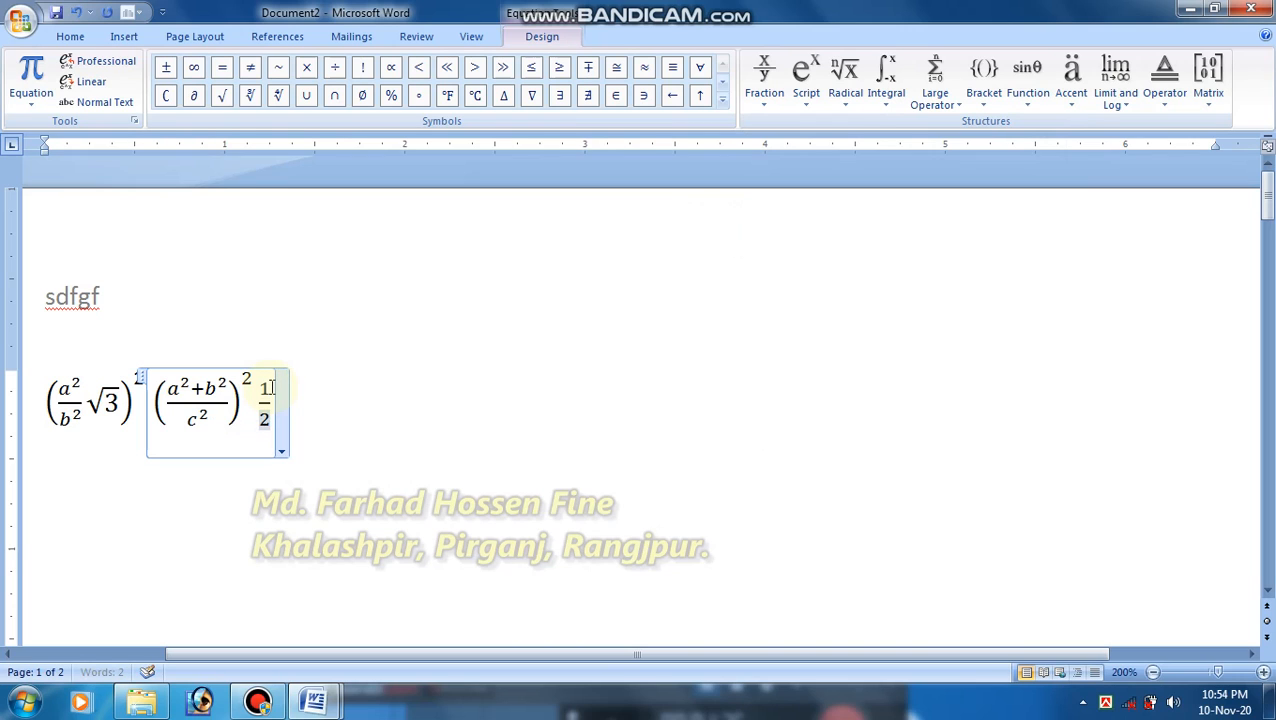
pyautogui.click(410, 404)
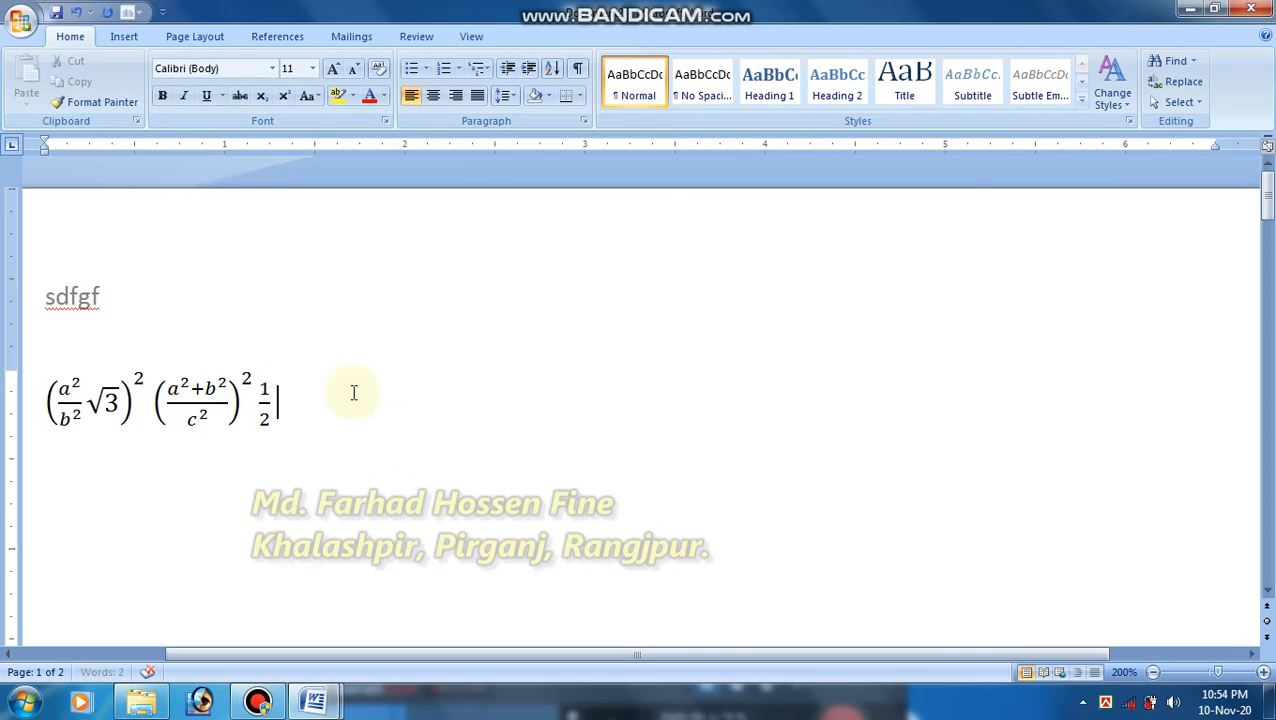
# Try to apply the SutonnyMJ font to the numerator of the 1/2 fraction
pyautogui.click(266, 388)
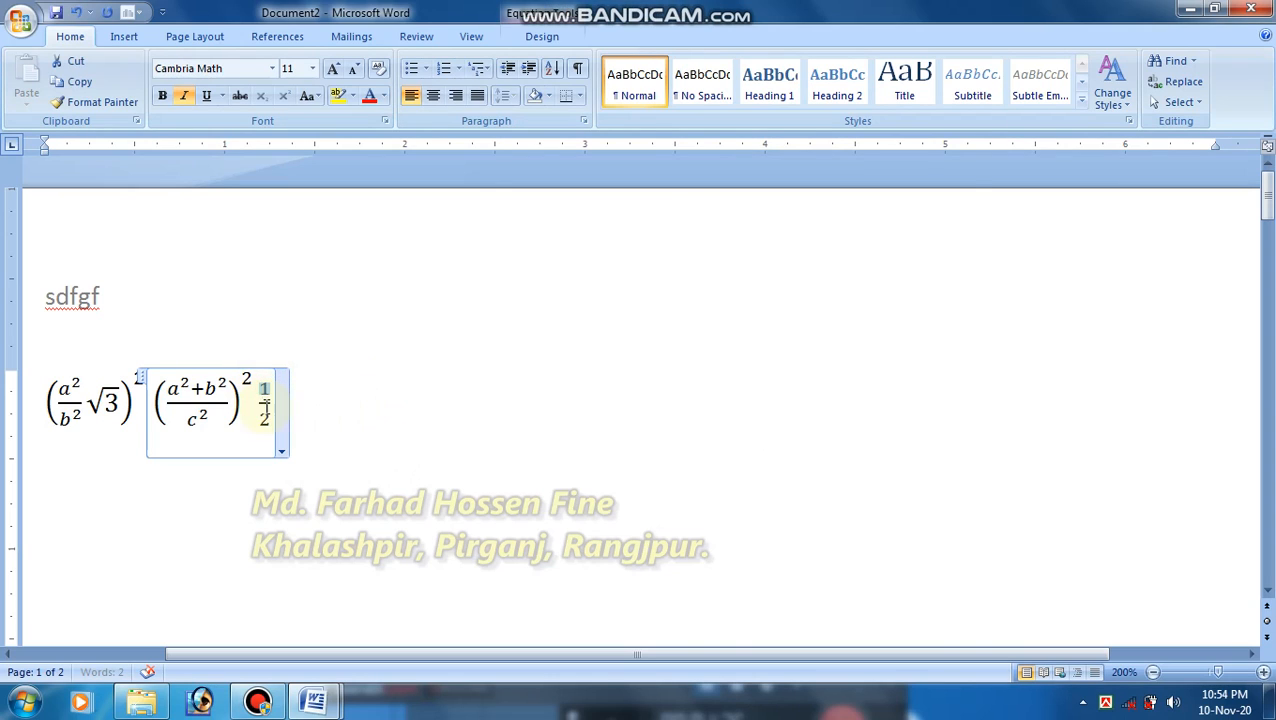
pyautogui.moveTo(265, 418); pyautogui.dragTo(267, 426)
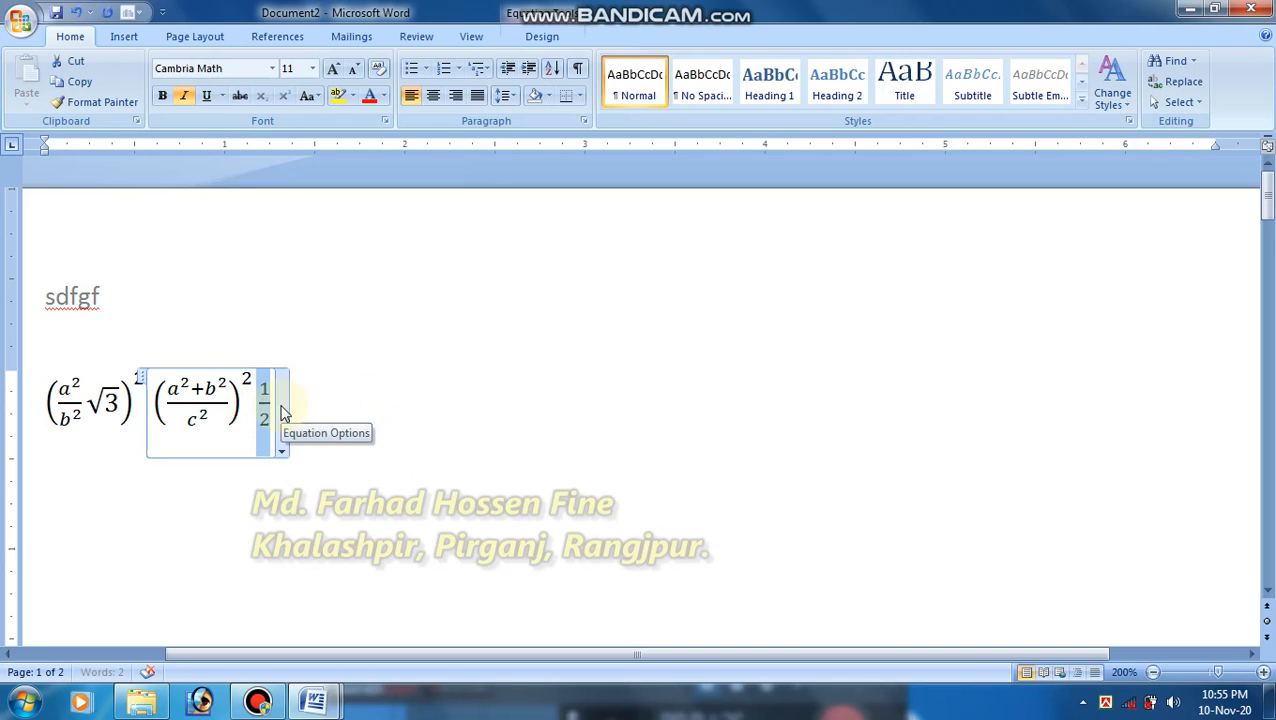
pyautogui.click(356, 412)
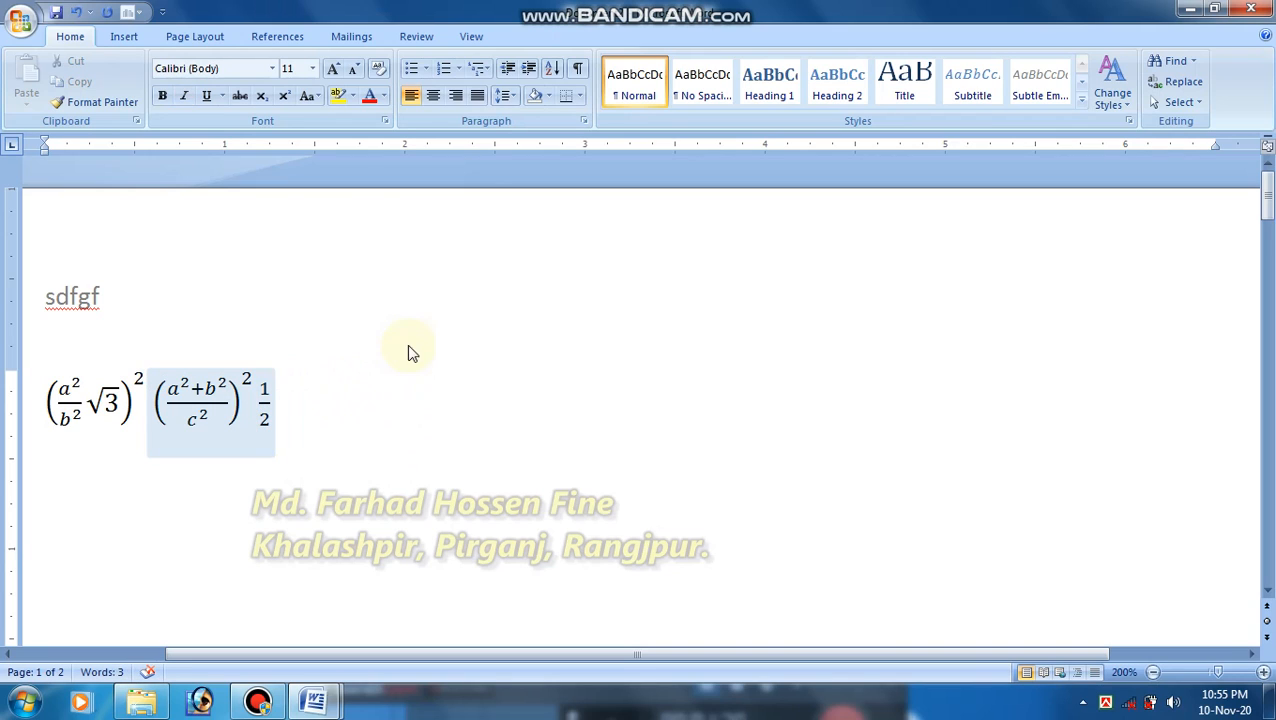
pyautogui.click(265, 388)
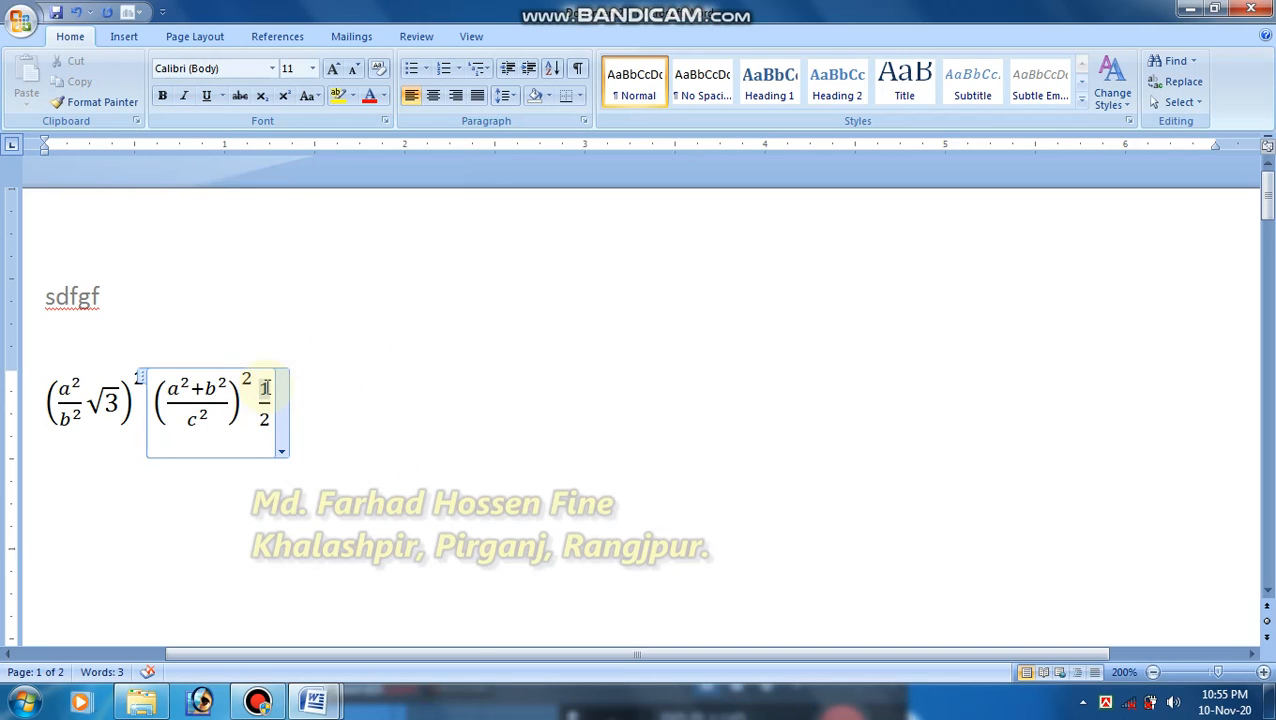
pyautogui.click(272, 68)
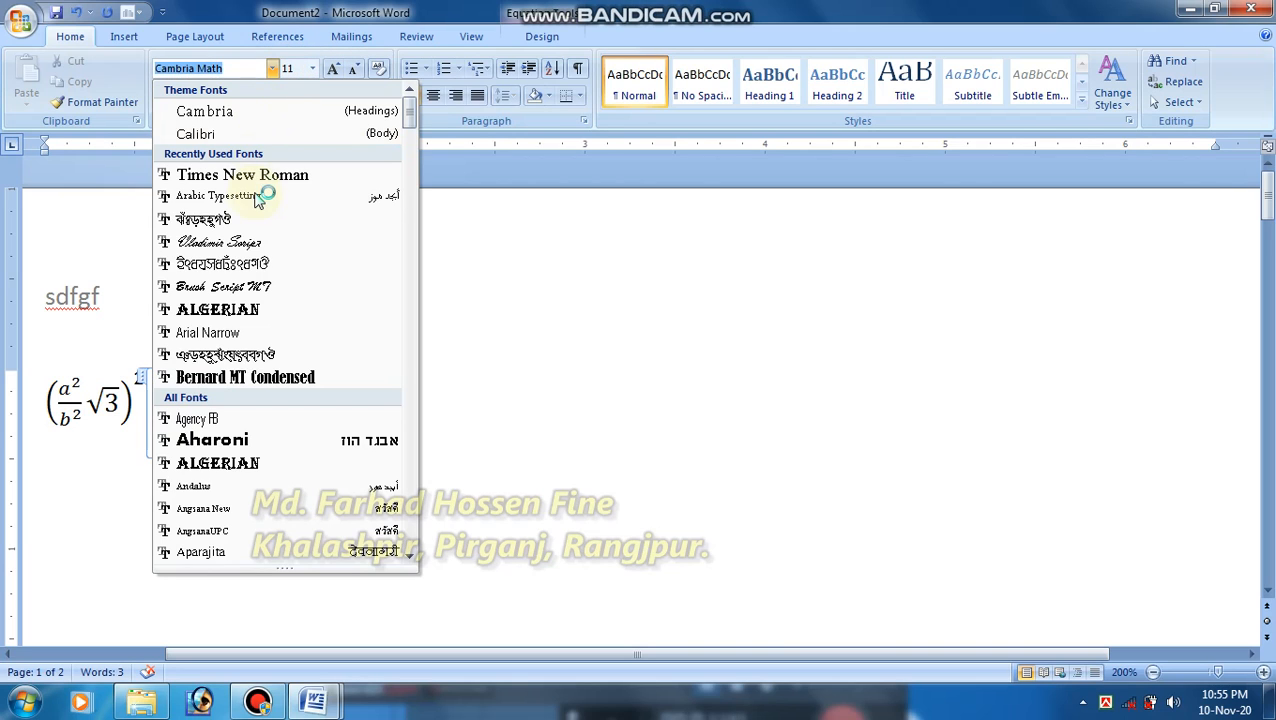
pyautogui.click(228, 218)
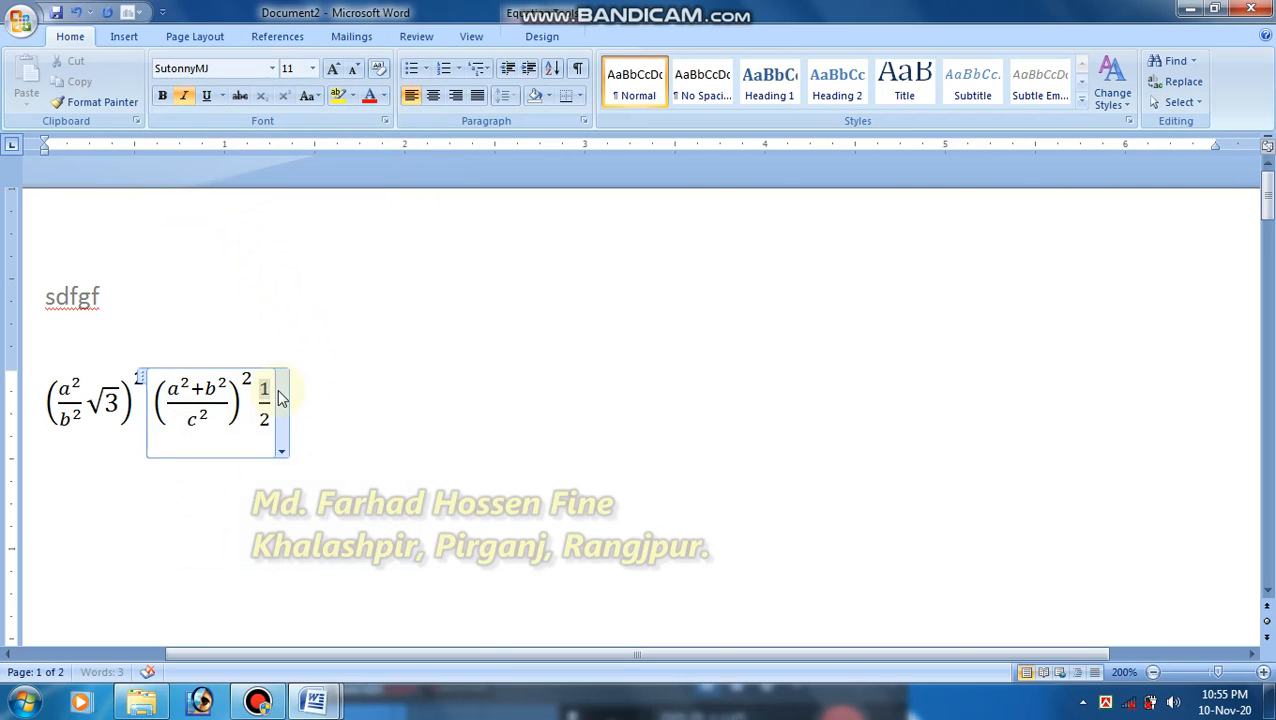
pyautogui.click(412, 387)
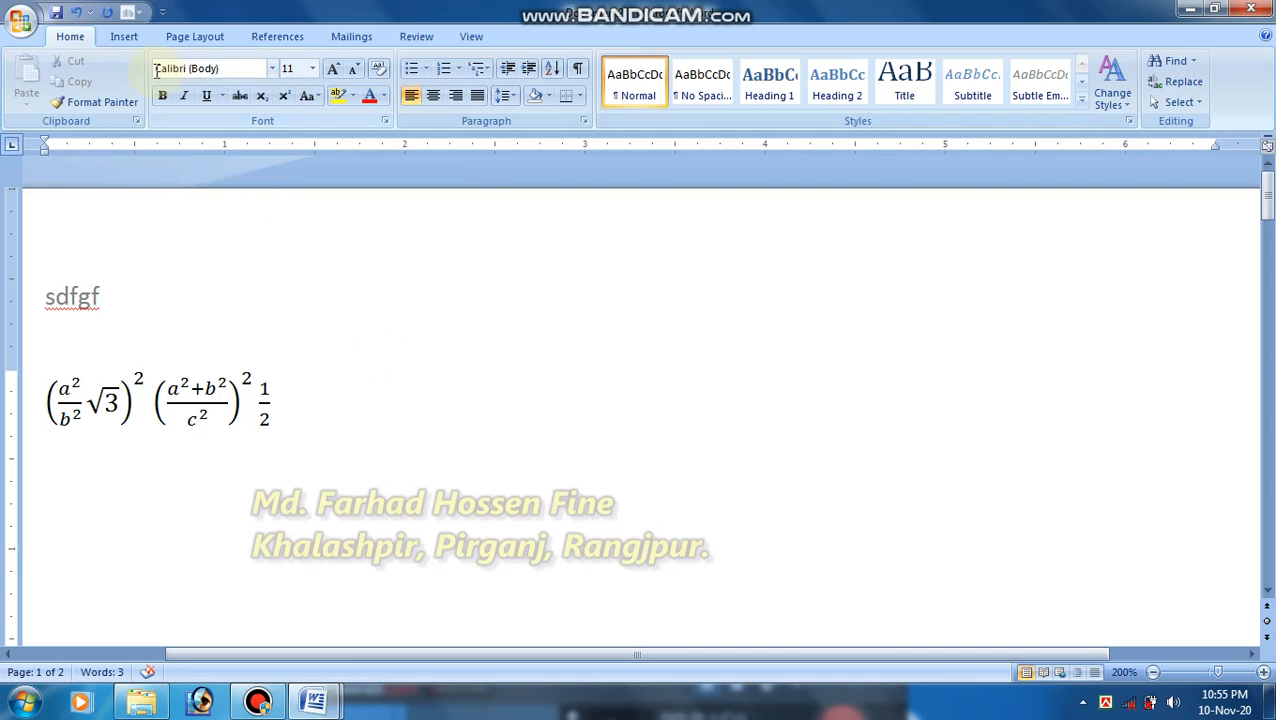
# Draw a text box about 0.31" high and 0.2" wide just right of the 1/2 fraction
pyautogui.click(123, 36)
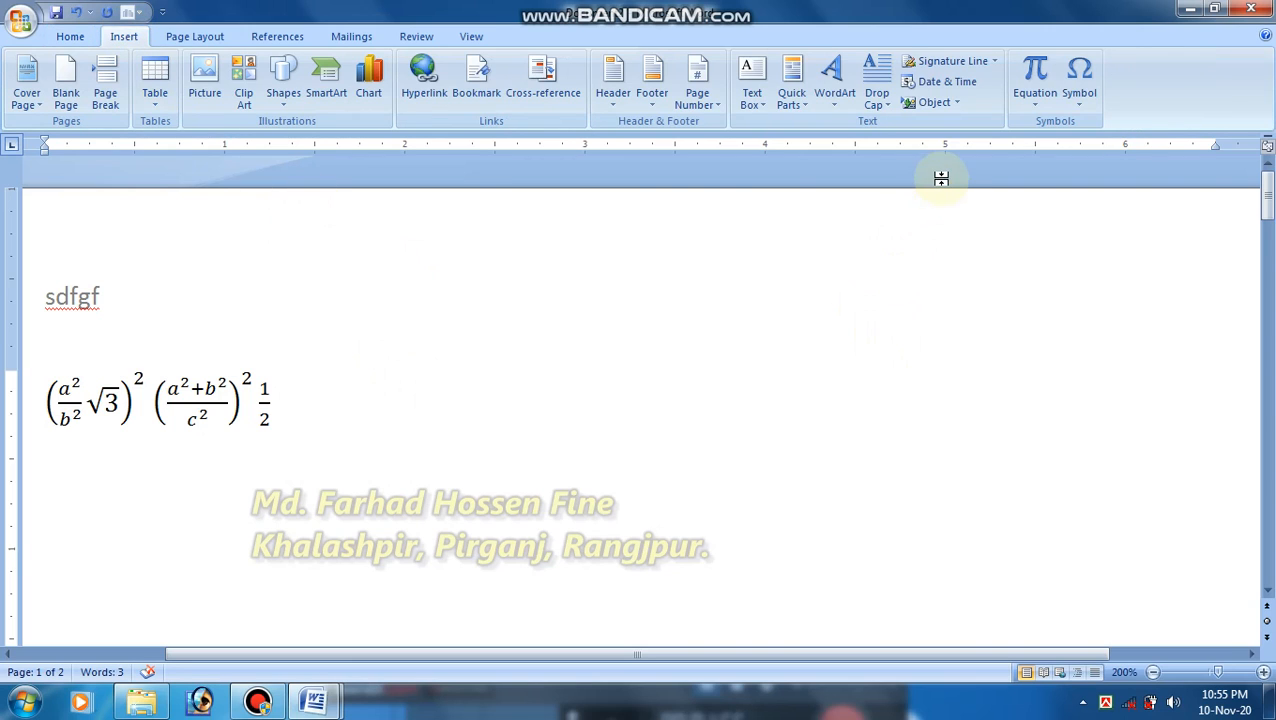
pyautogui.click(762, 100)
pyautogui.click(818, 474)
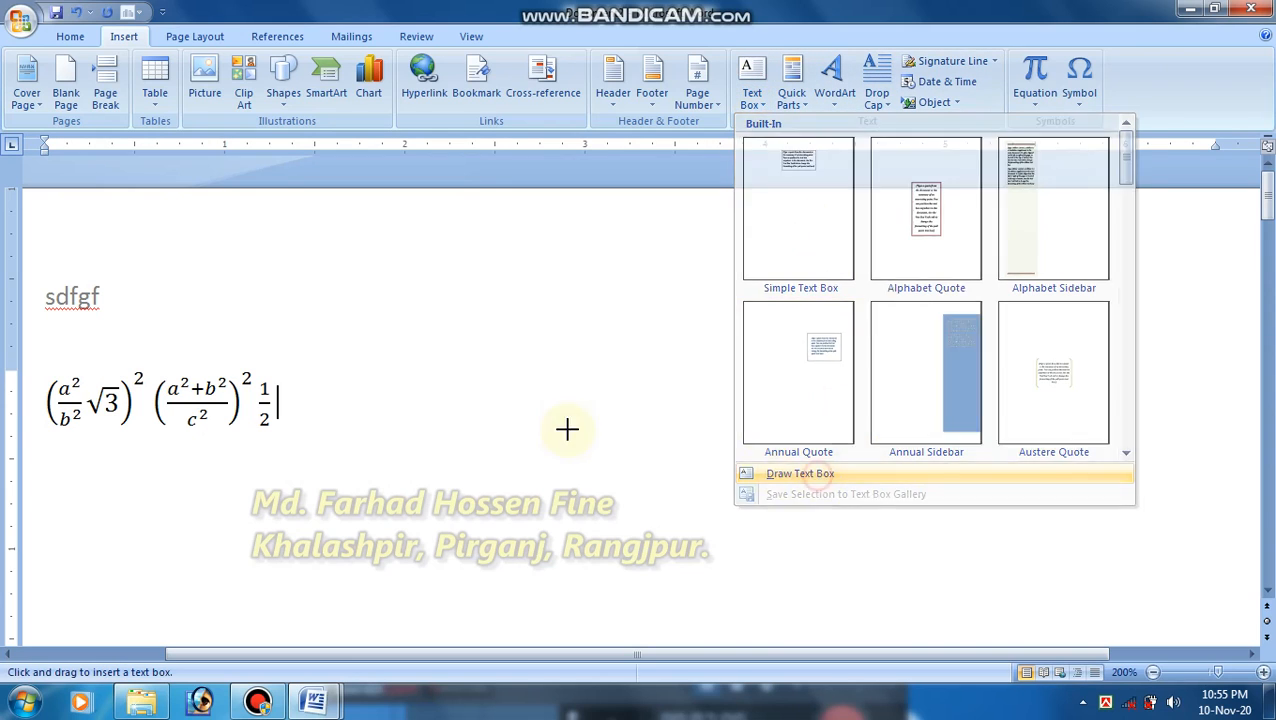
pyautogui.moveTo(288, 368); pyautogui.dragTo(327, 427)
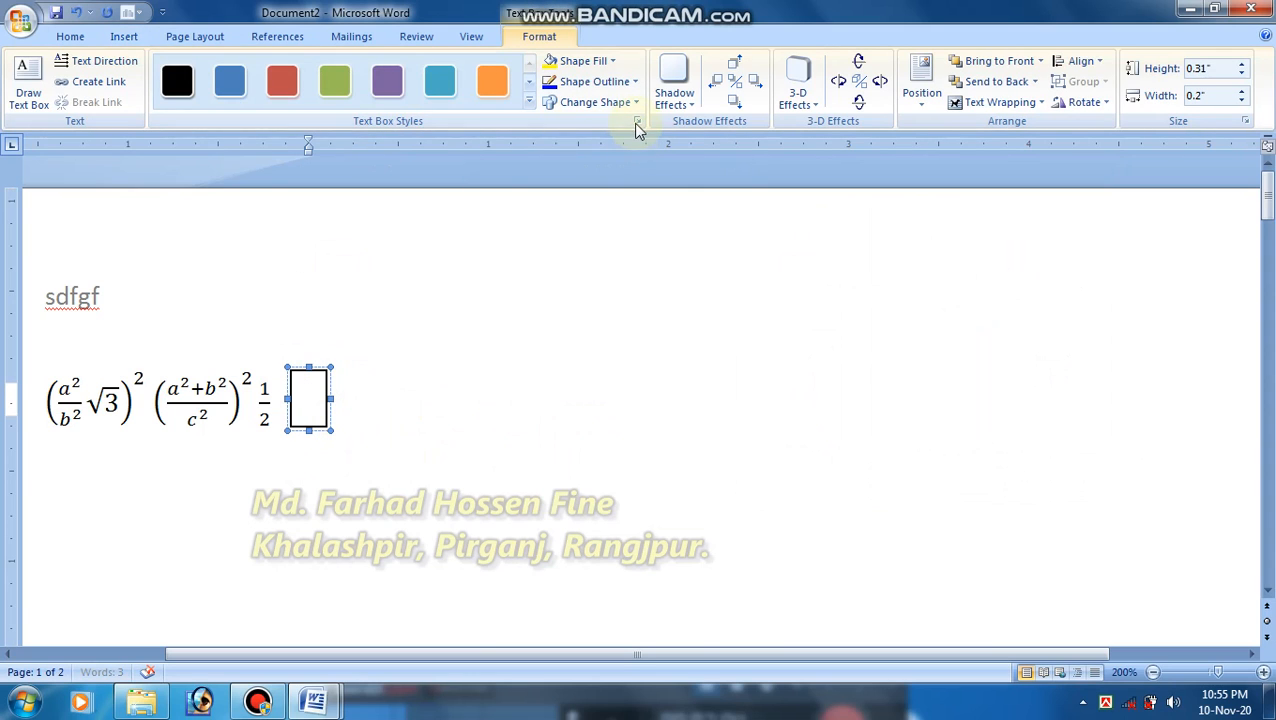
# Set the text box's top, bottom, left and right internal margins to 0"
pyautogui.click(637, 121)
pyautogui.click(695, 164)
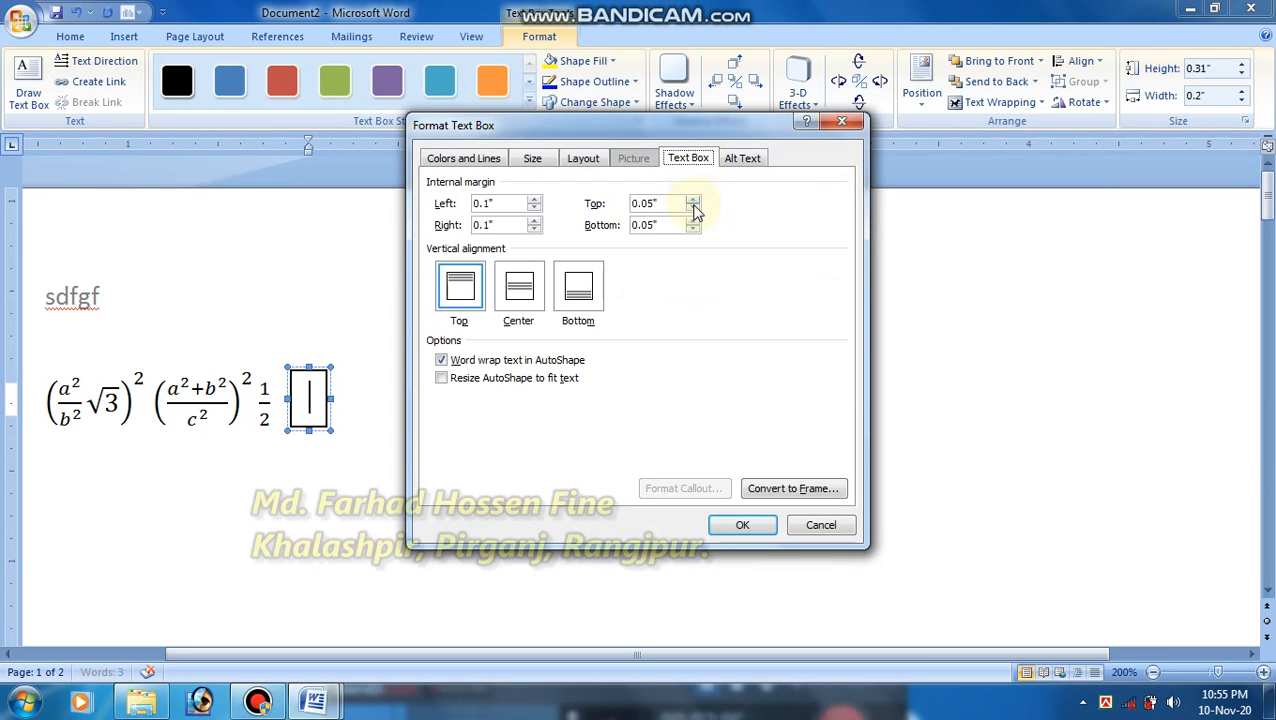
pyautogui.click(692, 207)
pyautogui.click(692, 229)
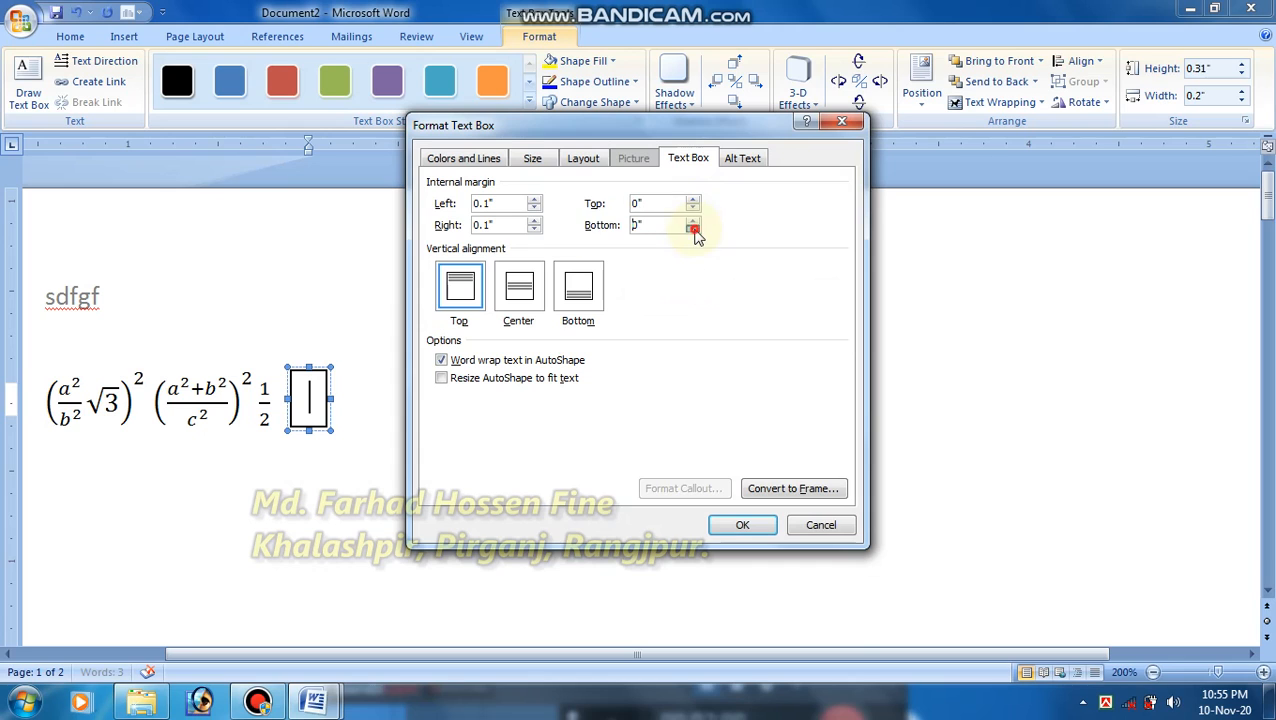
pyautogui.click(534, 207)
pyautogui.click(534, 229)
# Set the text box's line color to No Color and move the box farther right of the 1/2 fraction
pyautogui.click(470, 158)
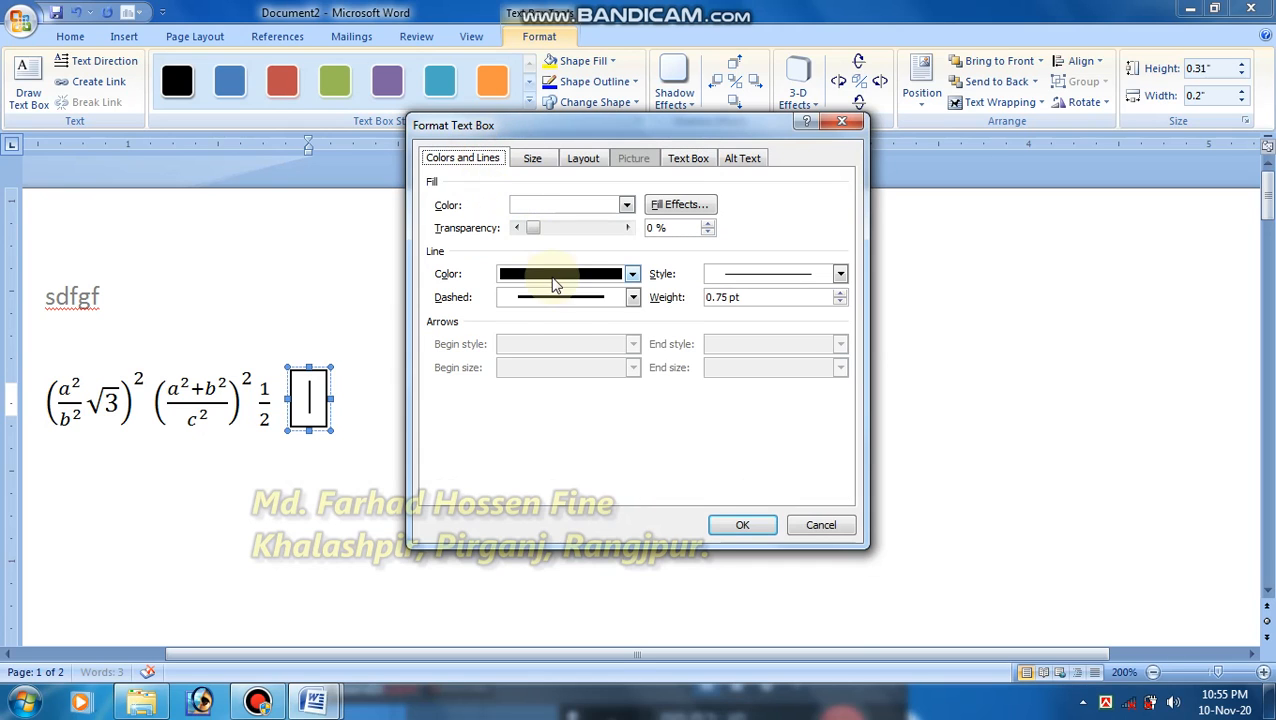
pyautogui.click(560, 274)
pyautogui.click(595, 440)
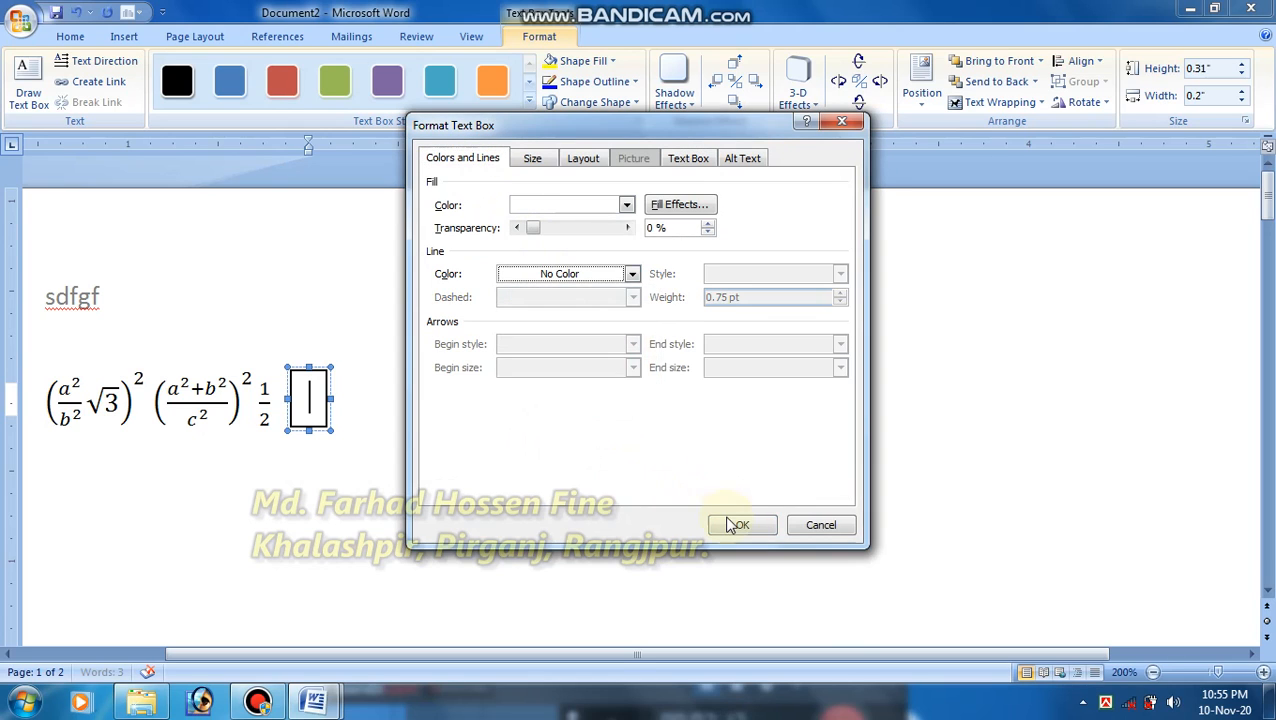
pyautogui.click(742, 525)
pyautogui.click(320, 383)
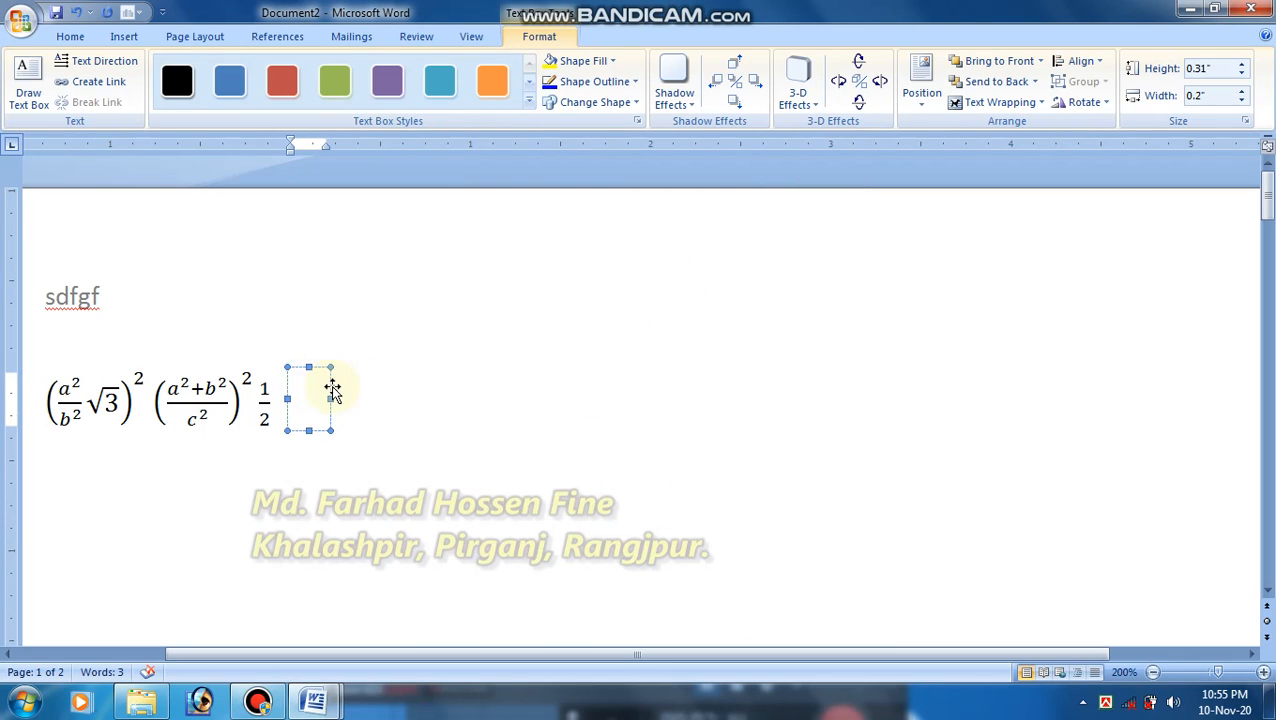
pyautogui.moveTo(333, 390); pyautogui.dragTo(445, 386)
# Set the font for the text inside the text box to SutonnyMJ
pyautogui.click(418, 384)
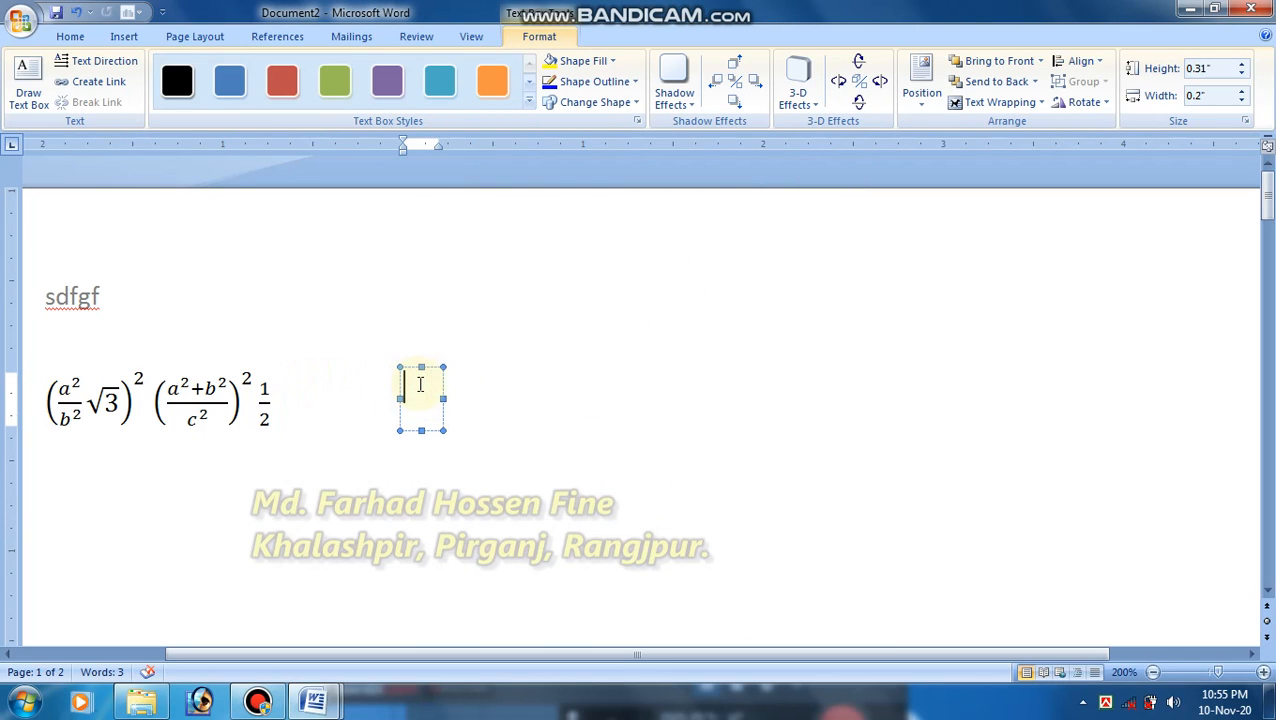
pyautogui.click(70, 38)
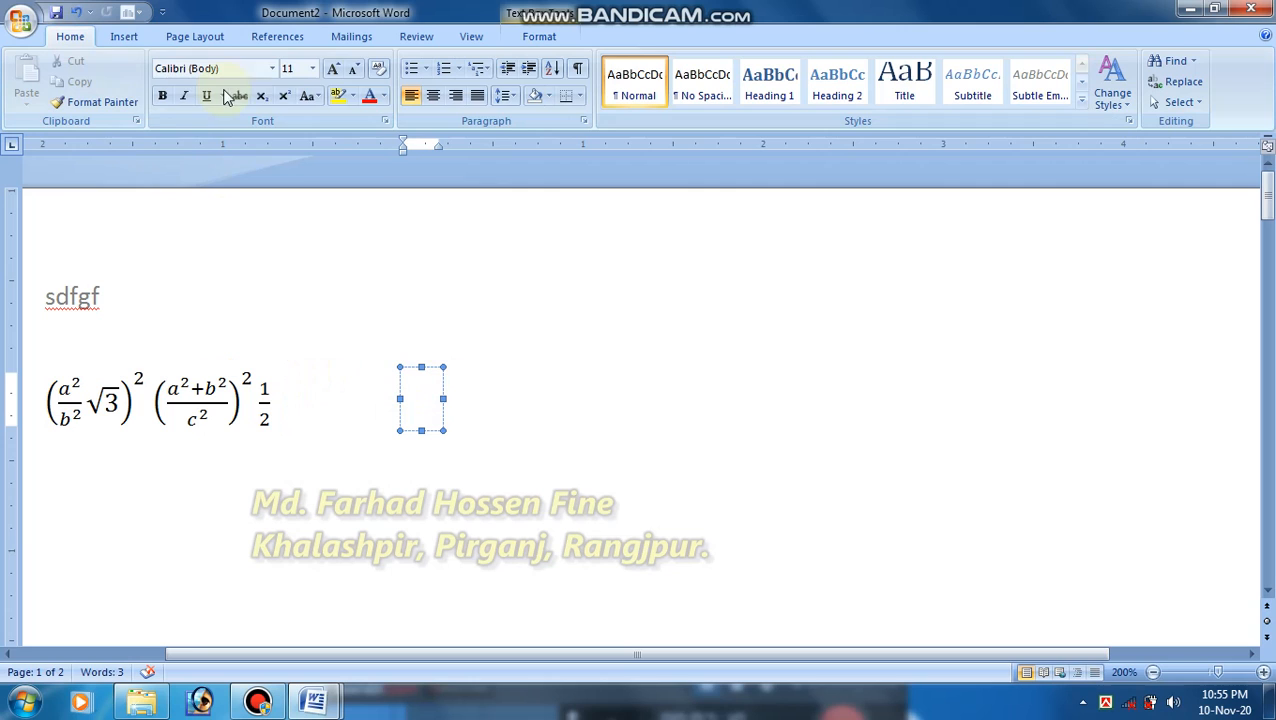
pyautogui.click(272, 68)
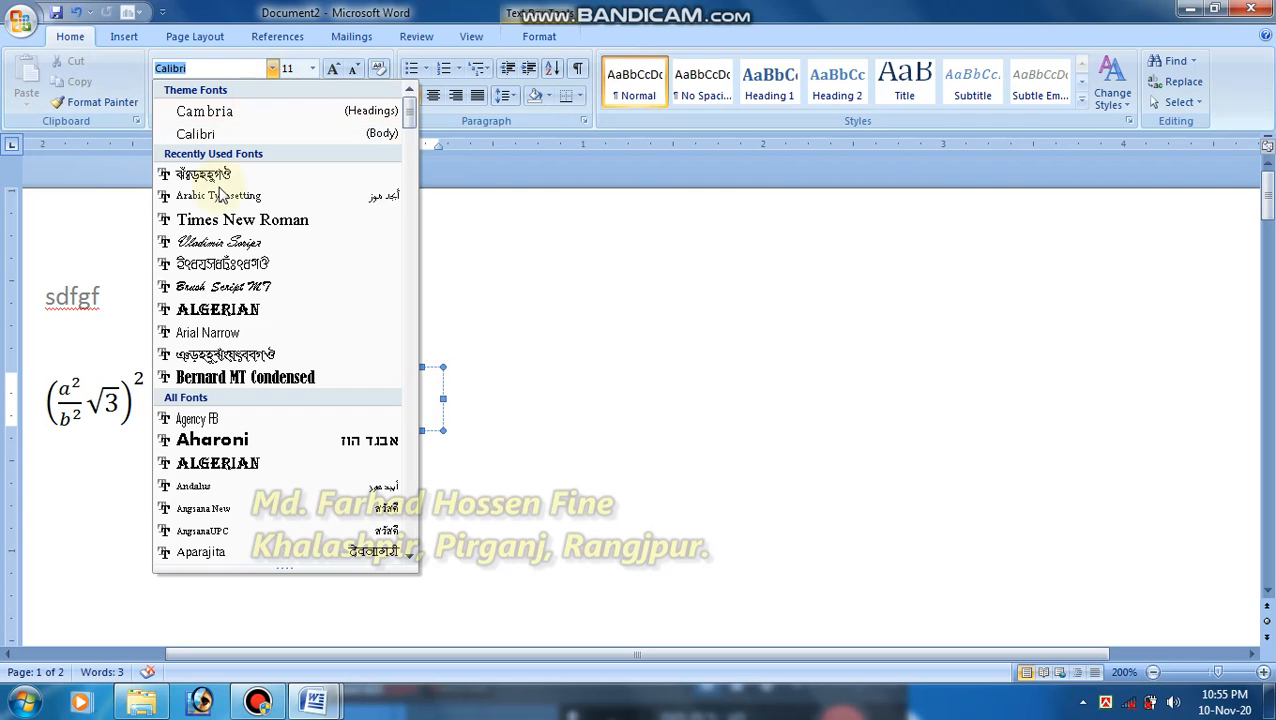
pyautogui.click(217, 175)
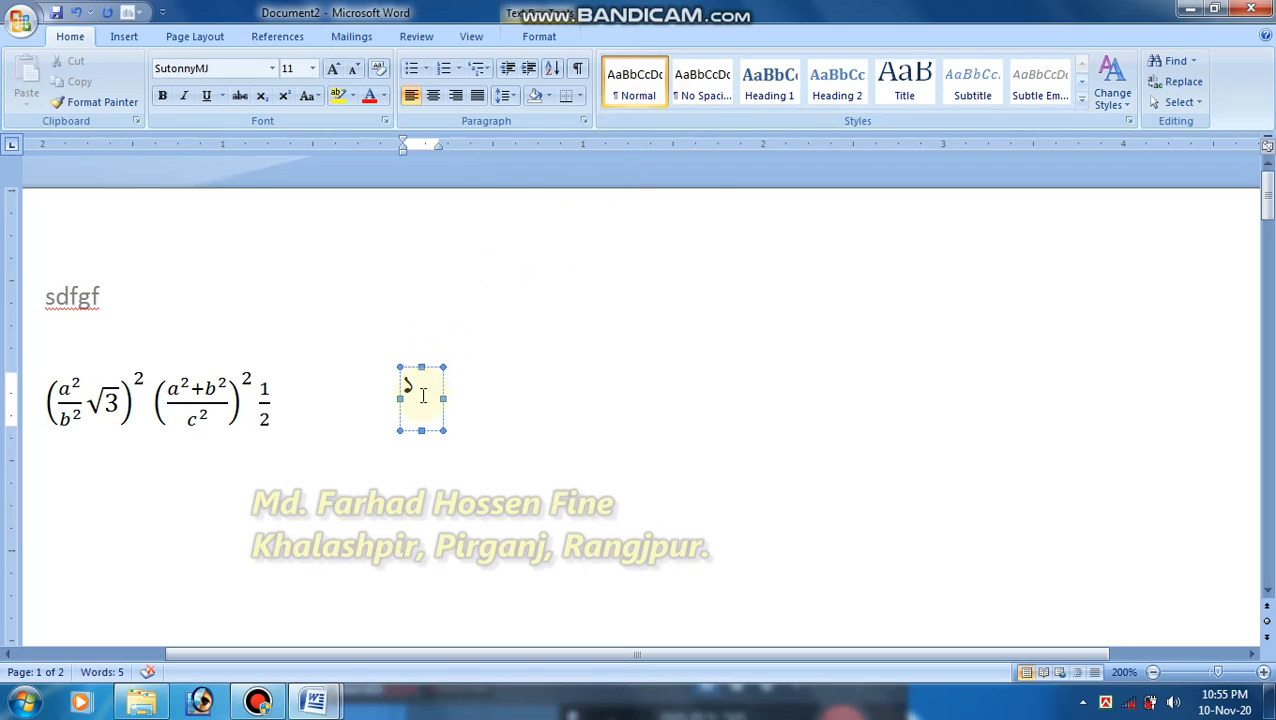
# Enlarge the text box to hold ২ on a line below ১, and set both paragraphs' spacing after to 0 pt
pyautogui.moveTo(443, 430); pyautogui.dragTo(408, 385)
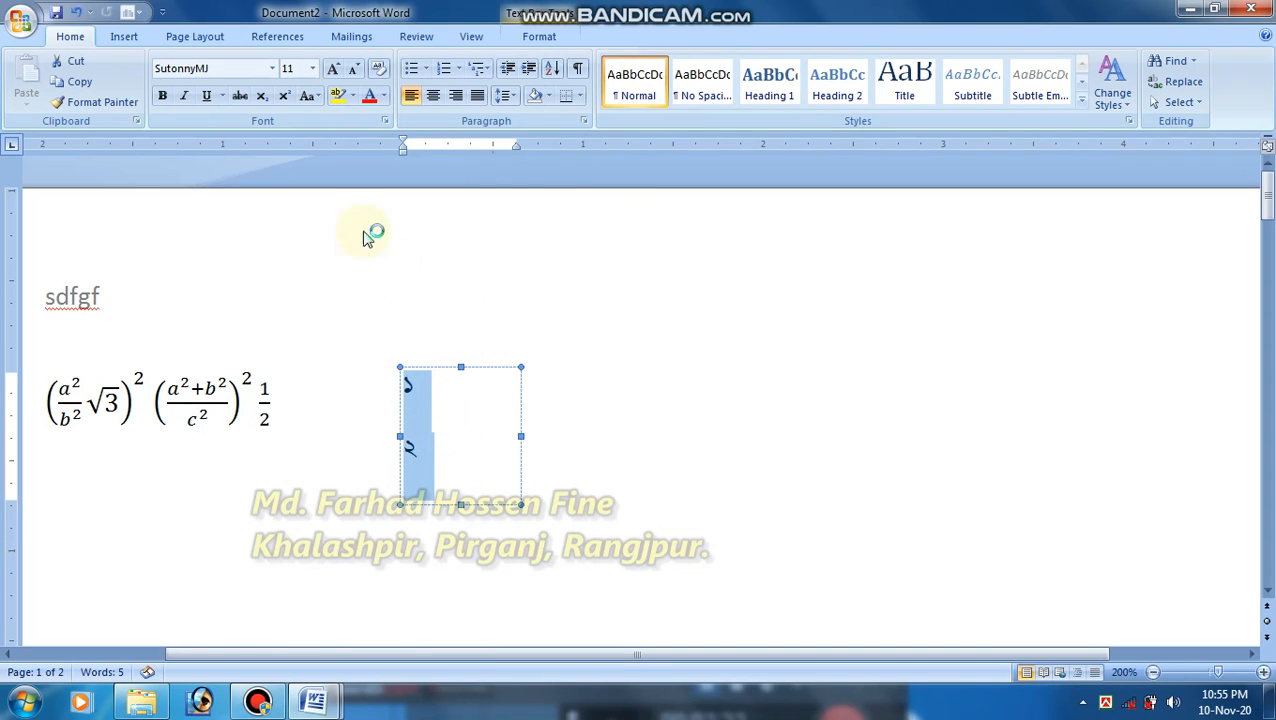
pyautogui.click(193, 40)
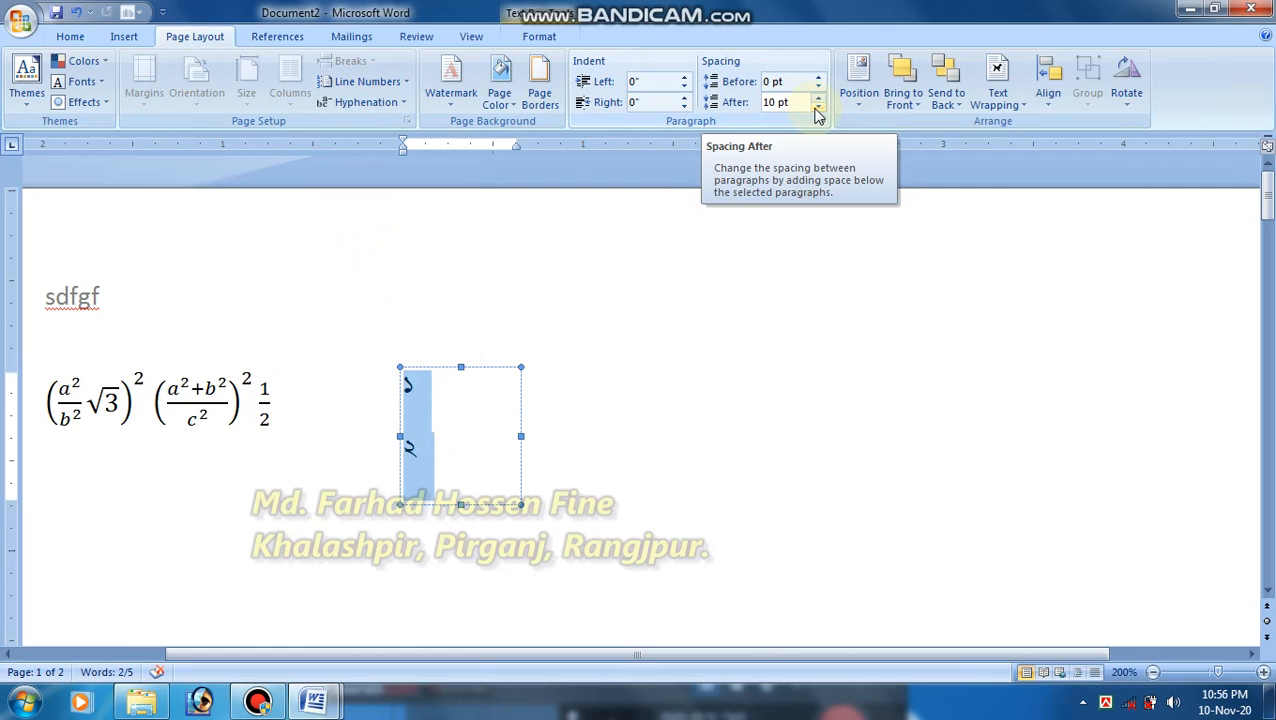
pyautogui.click(817, 109)
pyautogui.click(817, 109)
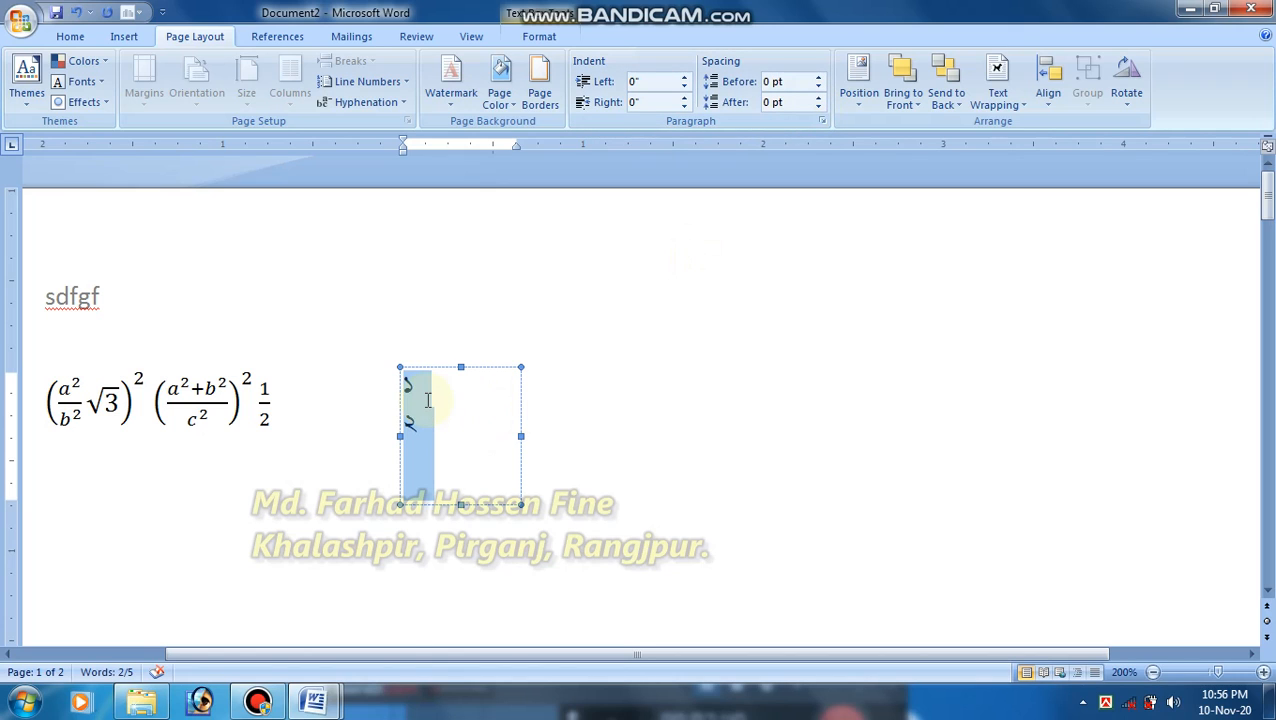
# Set the line spacing of the ১ and ২ lines in the text box to 1.0
pyautogui.click(428, 400)
pyautogui.moveTo(442, 438); pyautogui.dragTo(362, 354)
pyautogui.click(66, 34)
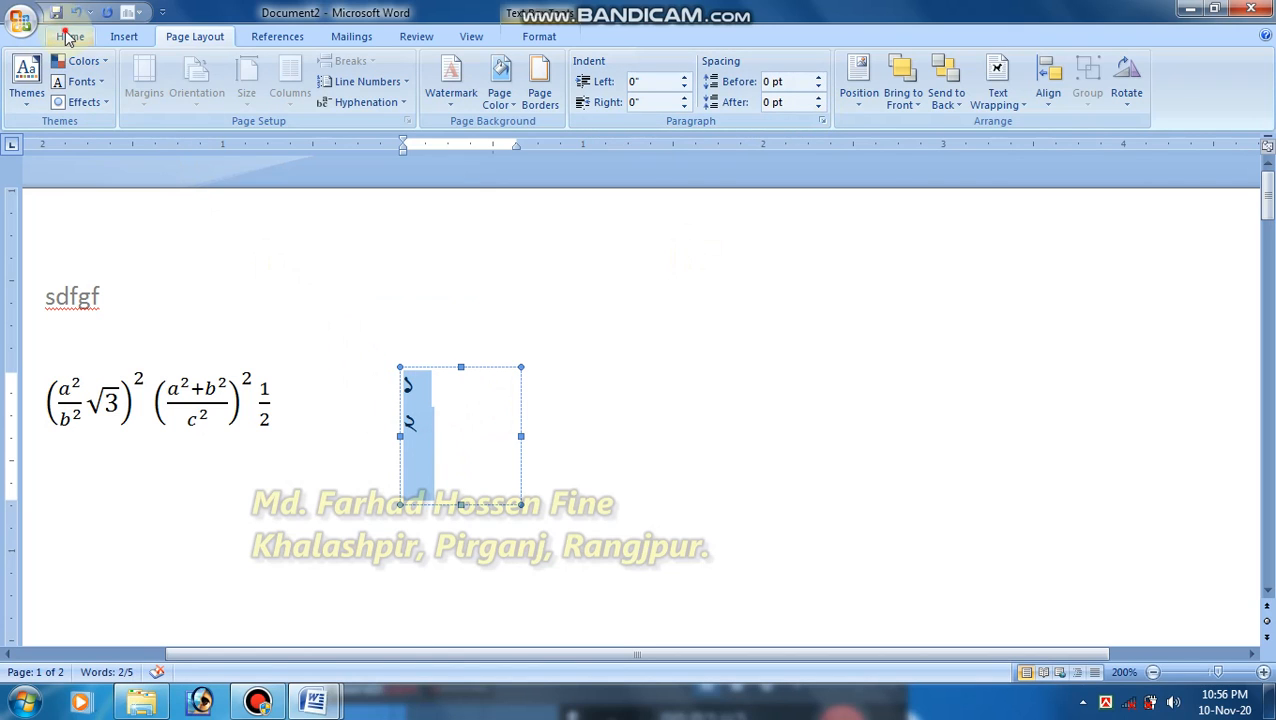
pyautogui.click(515, 104)
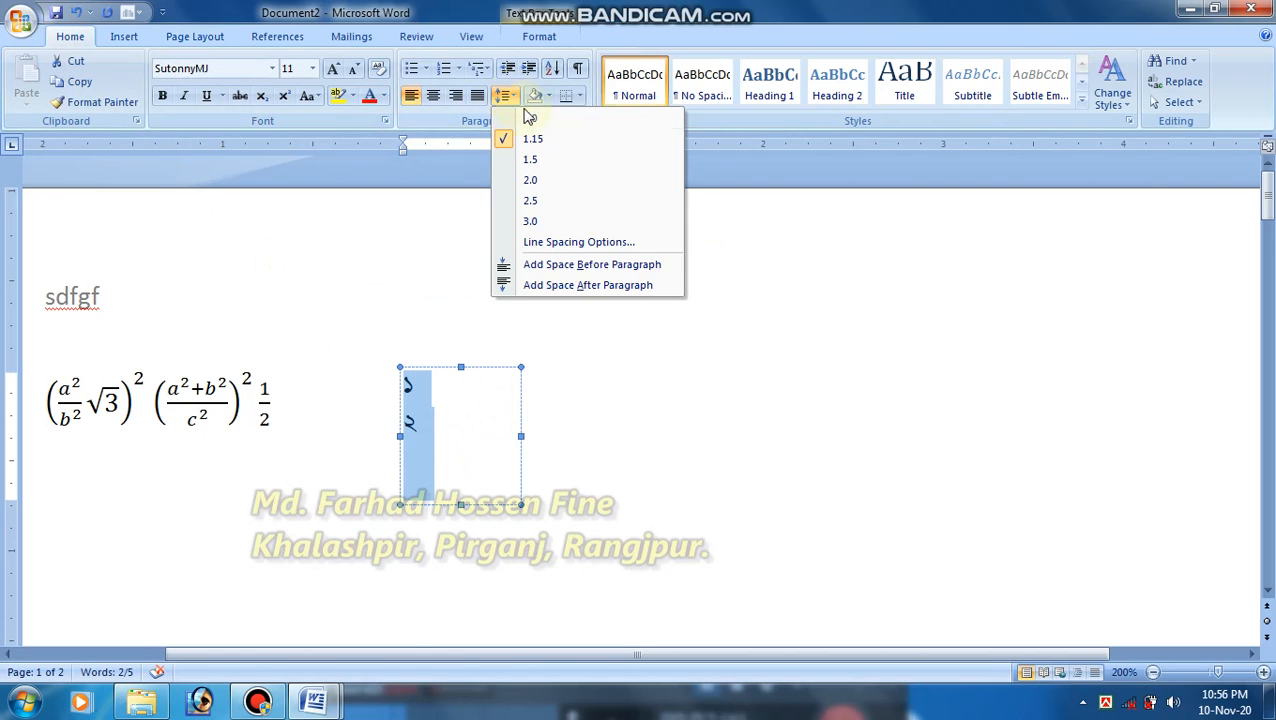
pyautogui.click(532, 117)
# Shrink the text box so it fits tightly around the stacked digits ১ and ২
pyautogui.click(484, 450)
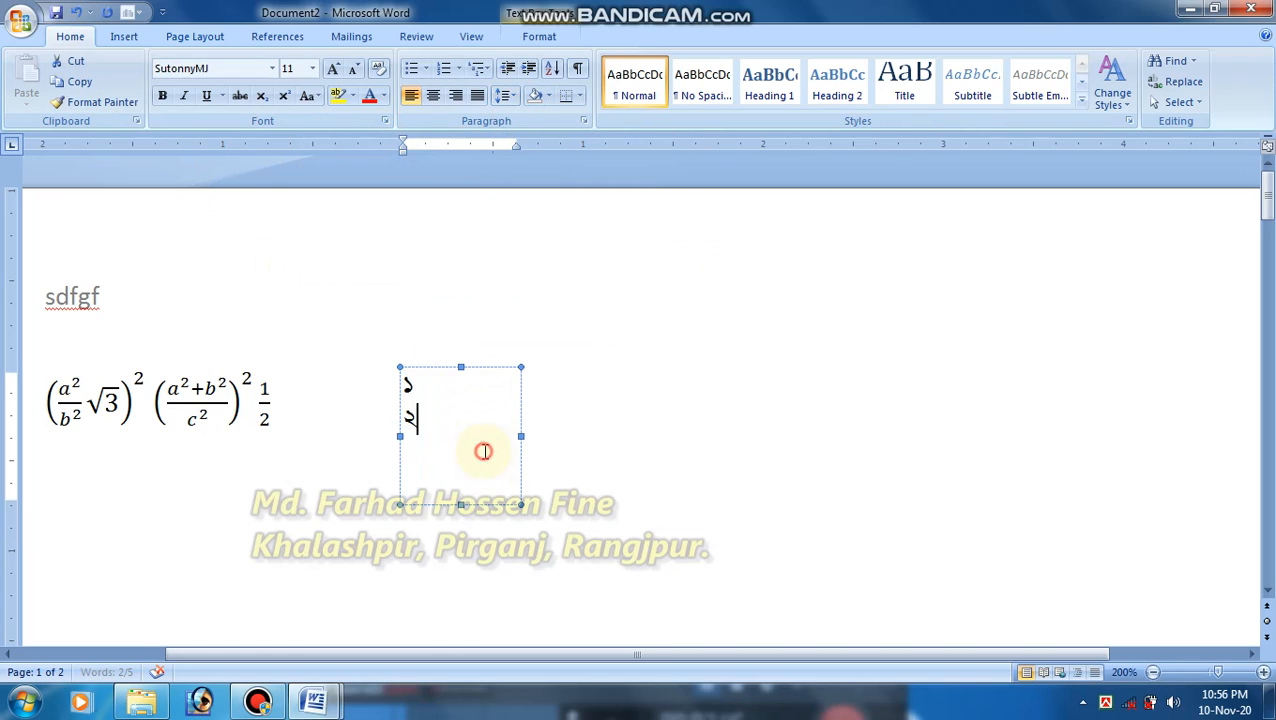
pyautogui.moveTo(519, 503); pyautogui.dragTo(431, 438)
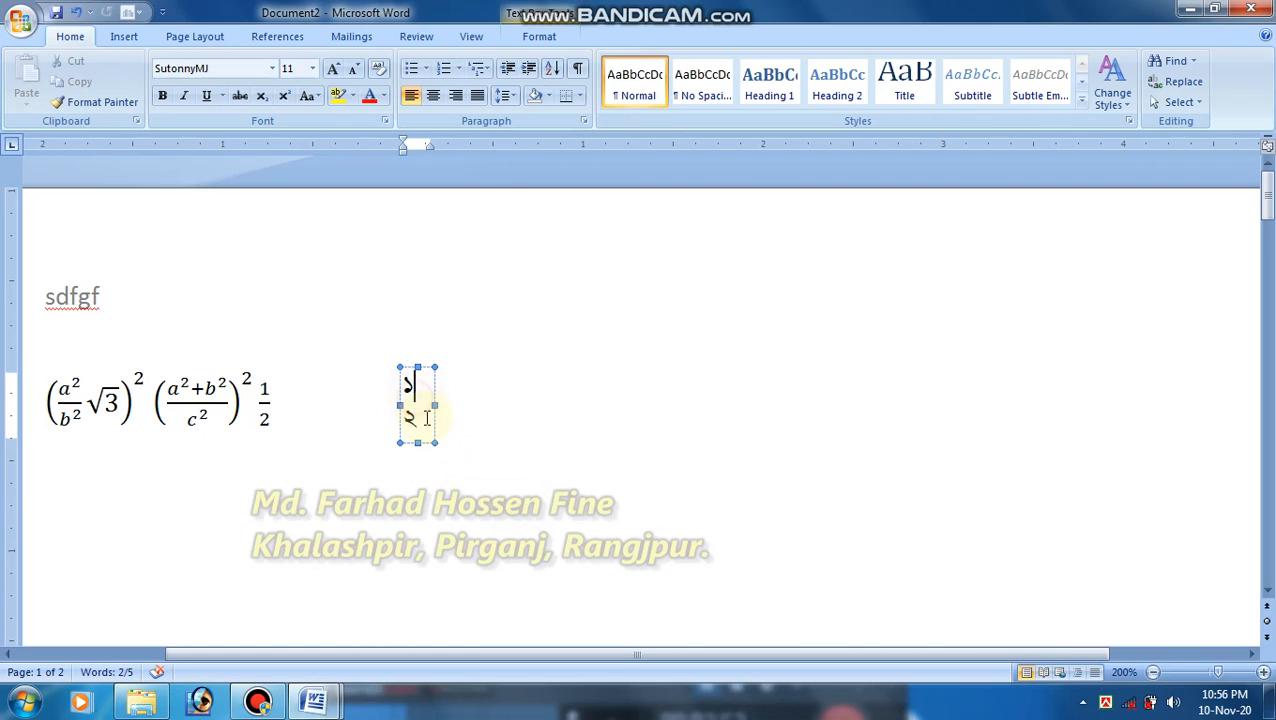
pyautogui.click(553, 410)
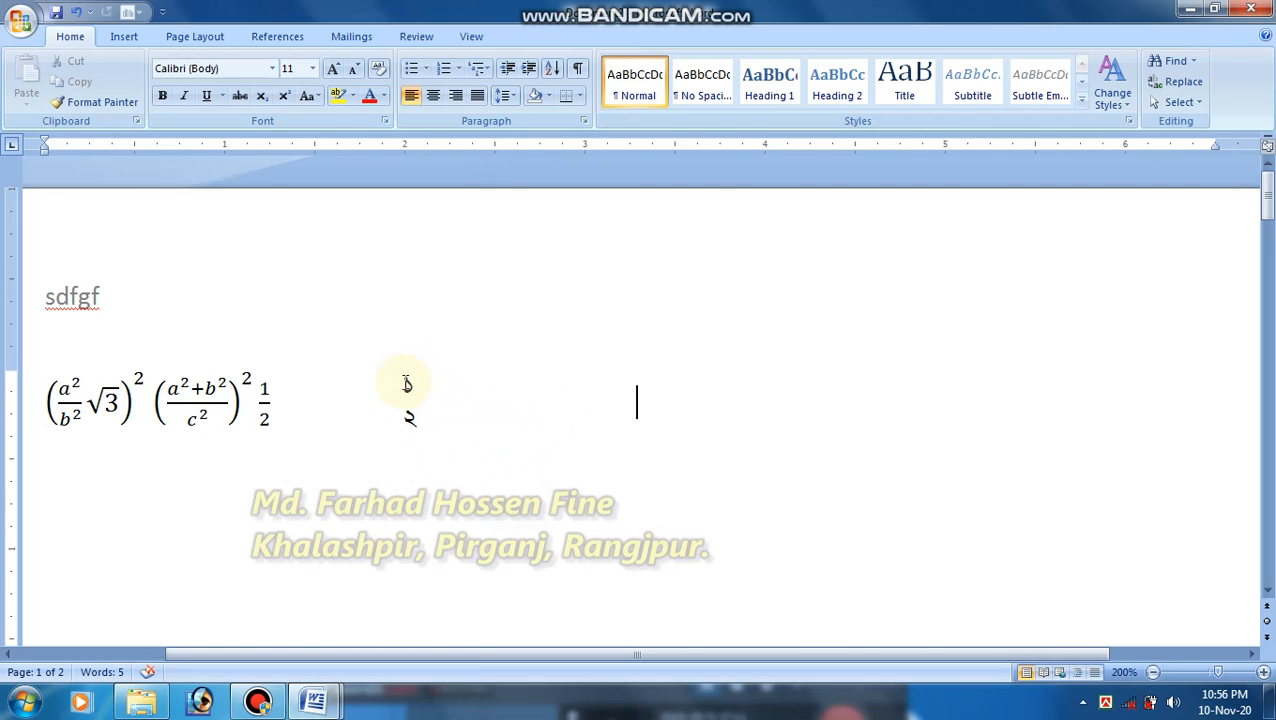
# Draw a fraction line about 0.09" wide between ১ and ২ and set its height to 0" so it is perfectly horizontal
pyautogui.click(407, 385)
pyautogui.click(130, 40)
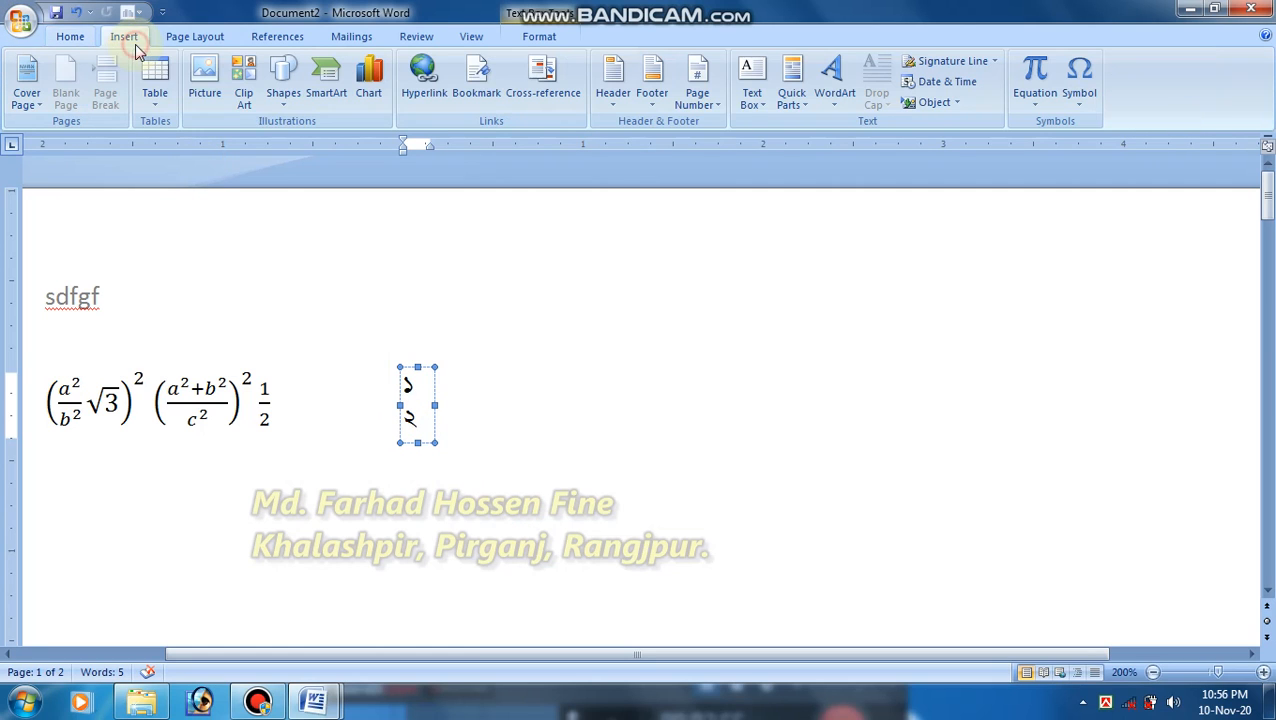
pyautogui.click(284, 95)
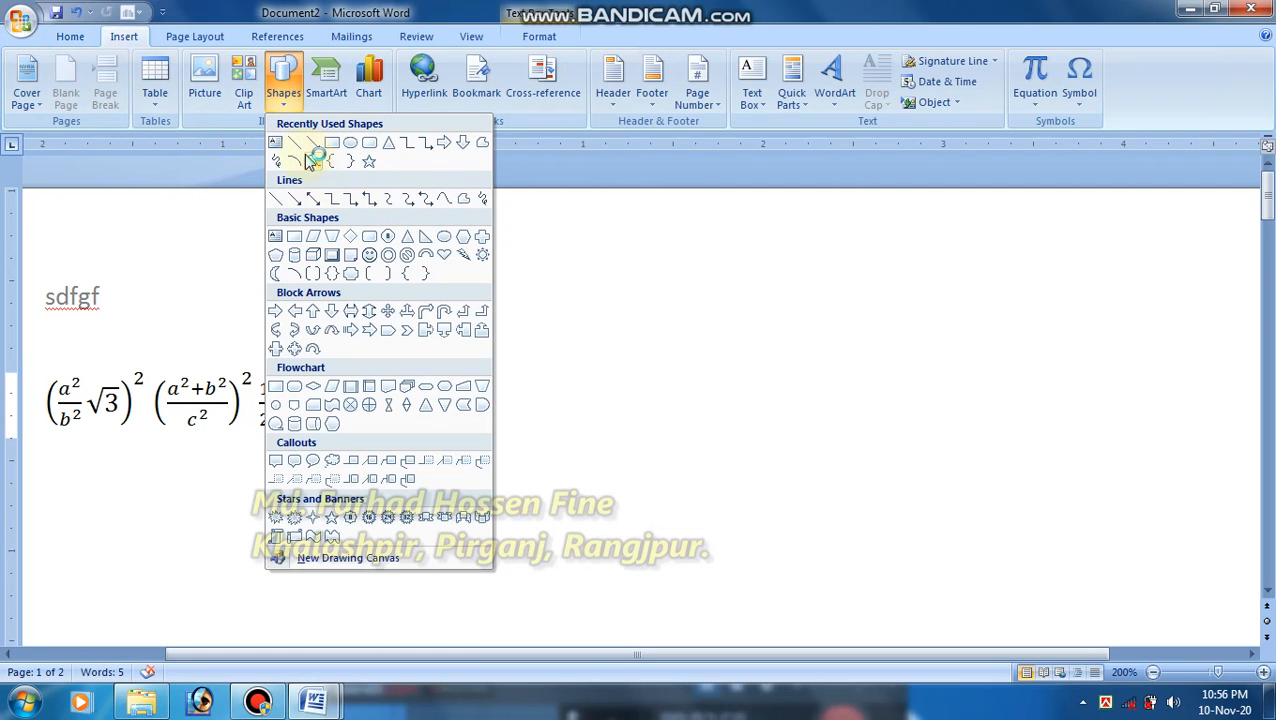
pyautogui.click(296, 144)
pyautogui.moveTo(404, 405); pyautogui.dragTo(418, 403)
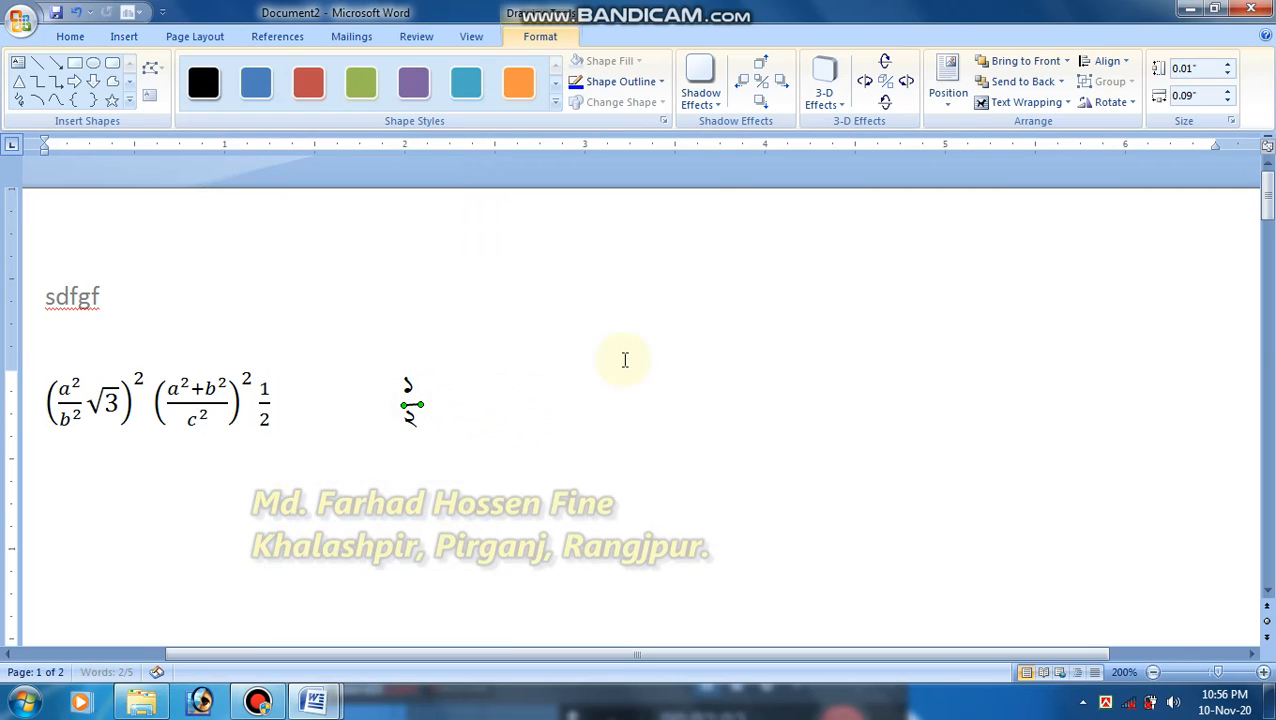
pyautogui.click(1228, 73)
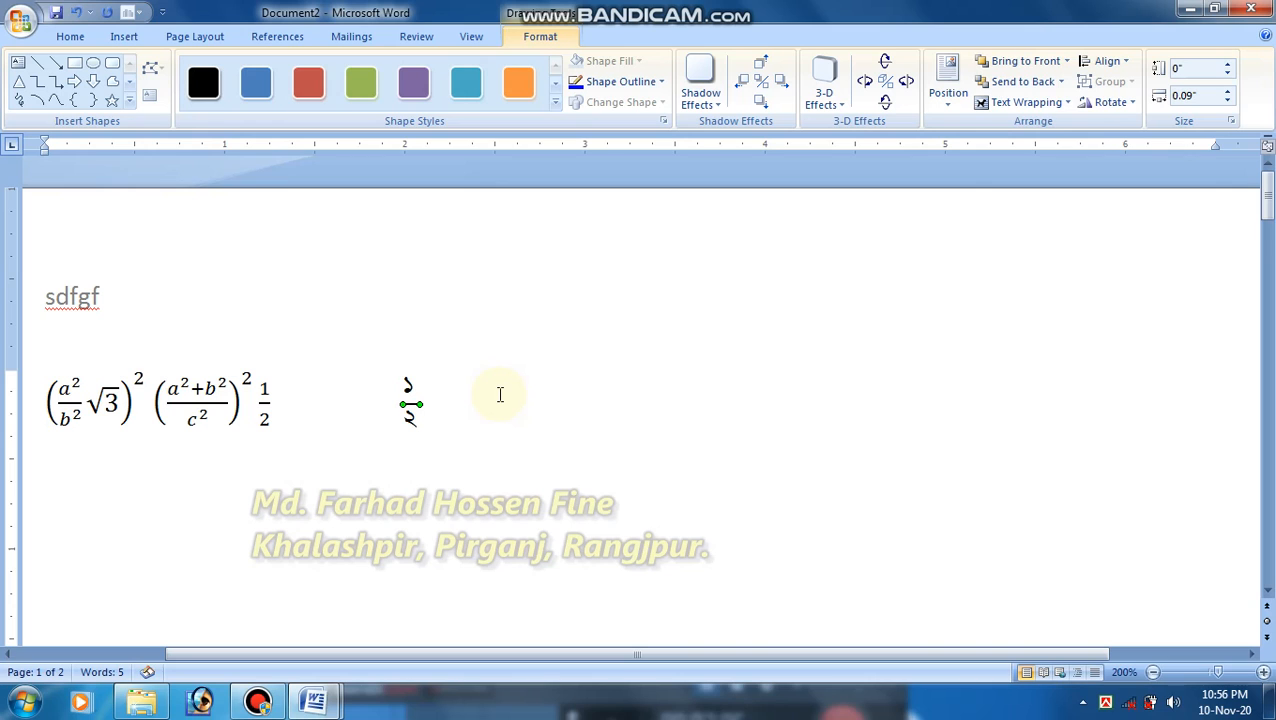
pyautogui.click(500, 395)
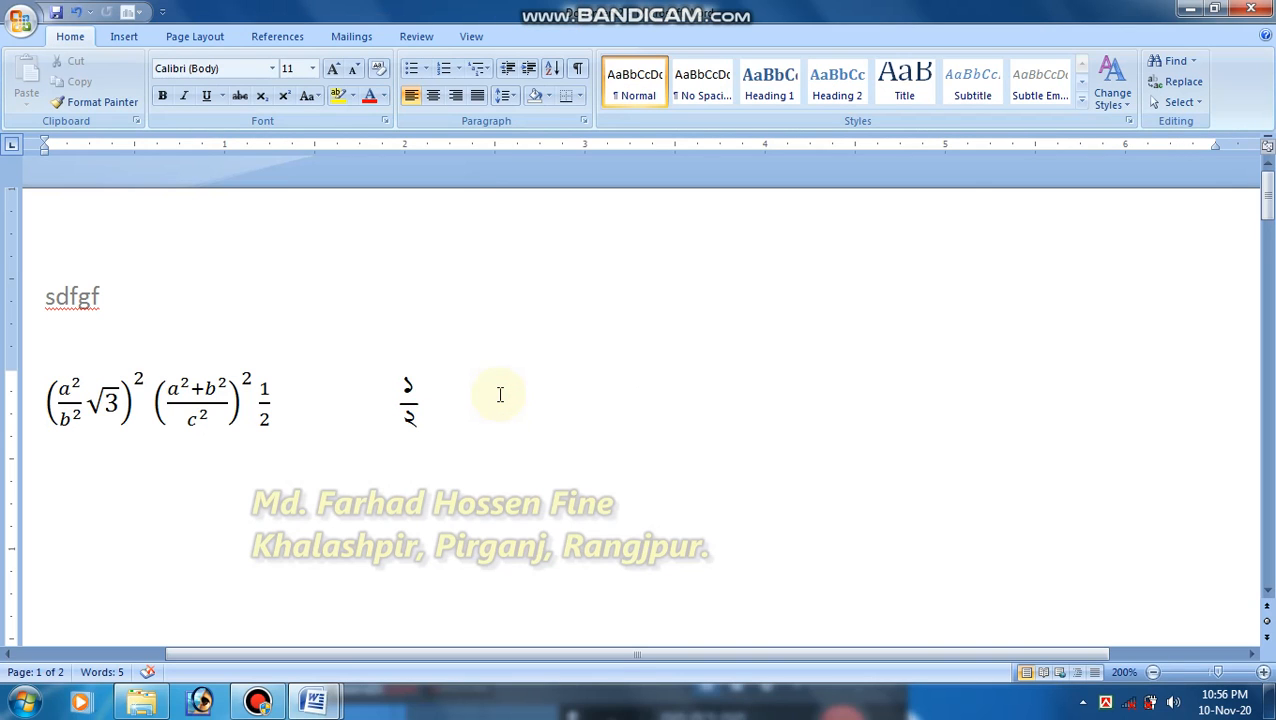
# Try moving the text box with ১ and ২ to the right, and undo the move
pyautogui.scroll(9, 500, 395)
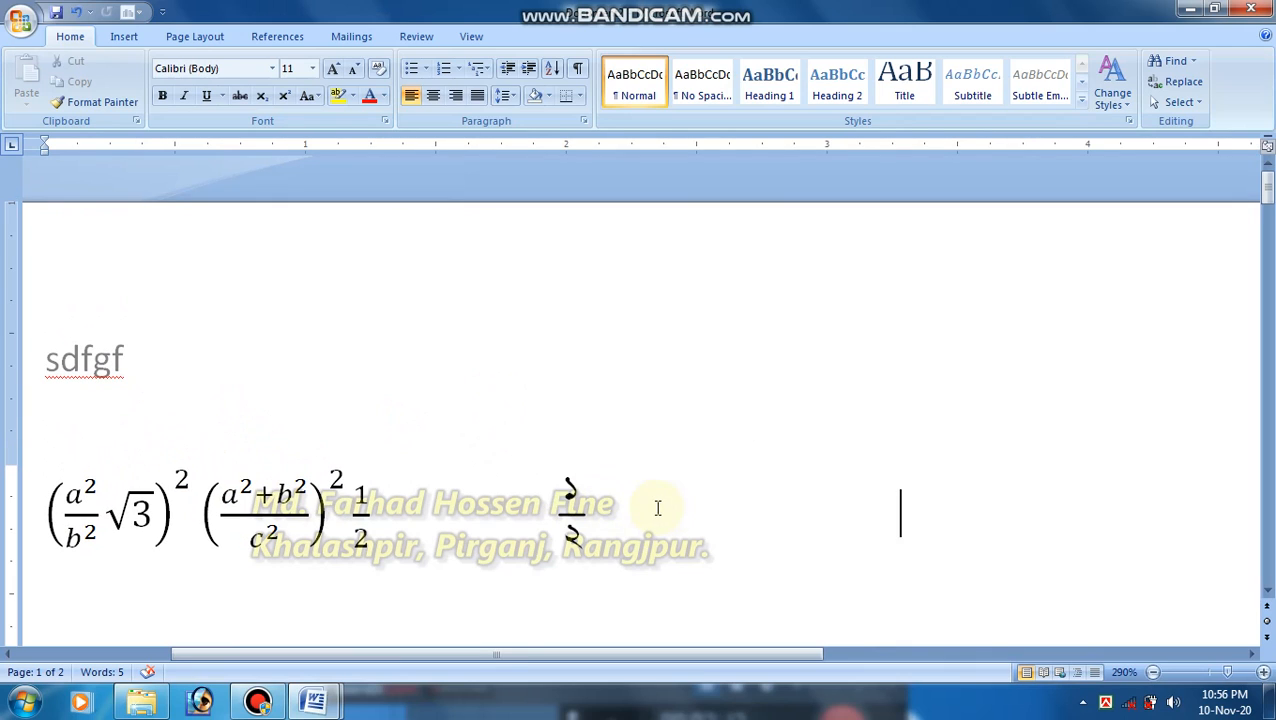
pyautogui.click(586, 491)
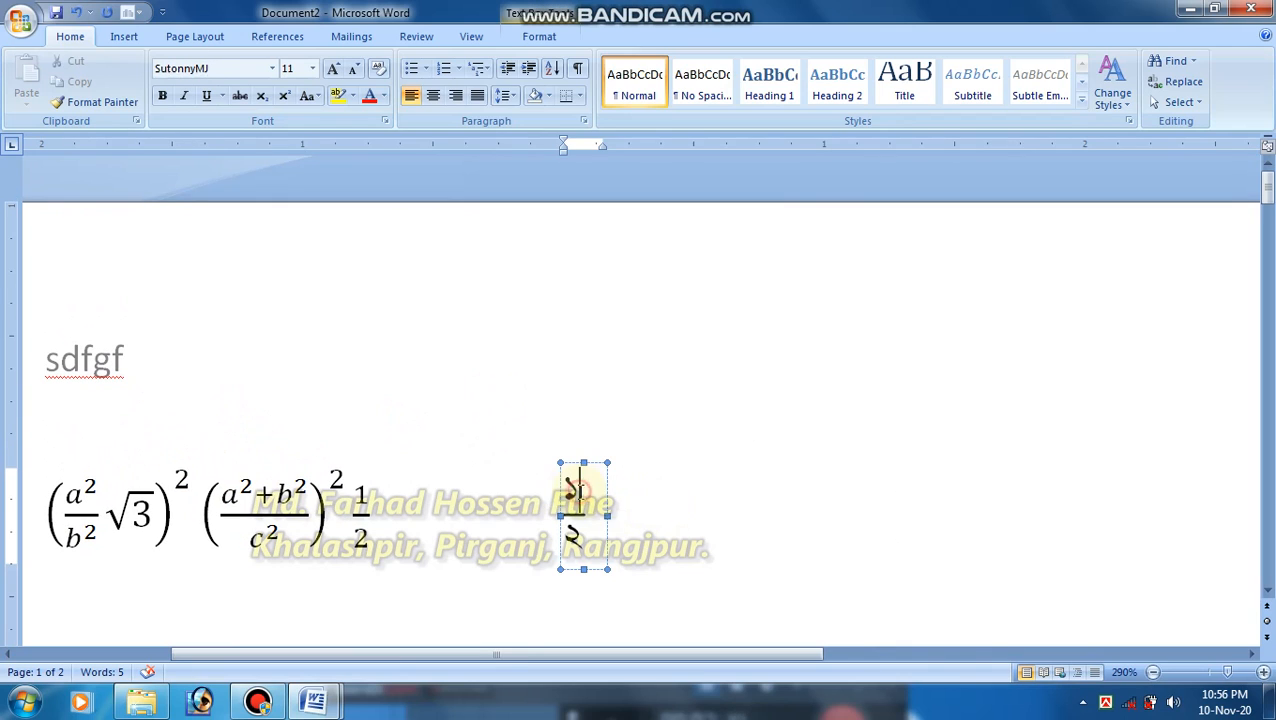
pyautogui.moveTo(607, 489); pyautogui.dragTo(869, 512)
pyautogui.hotkey('ctrl', 'z')
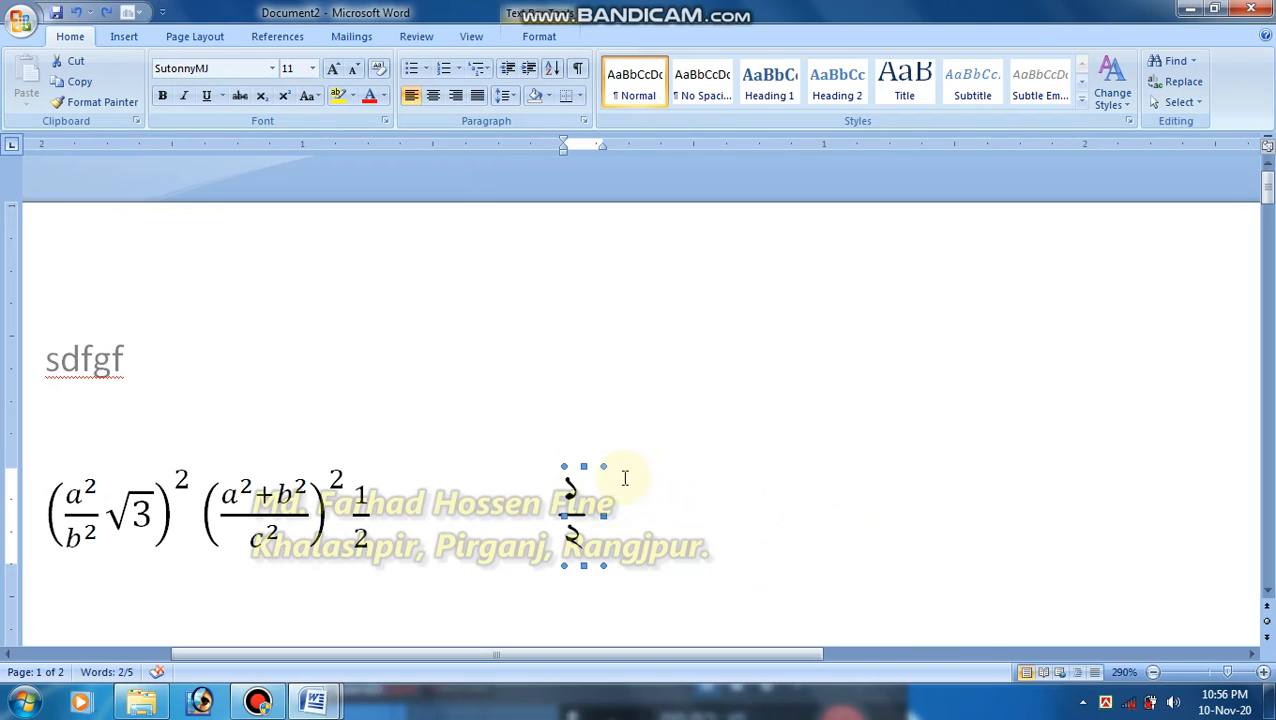
pyautogui.click(583, 485)
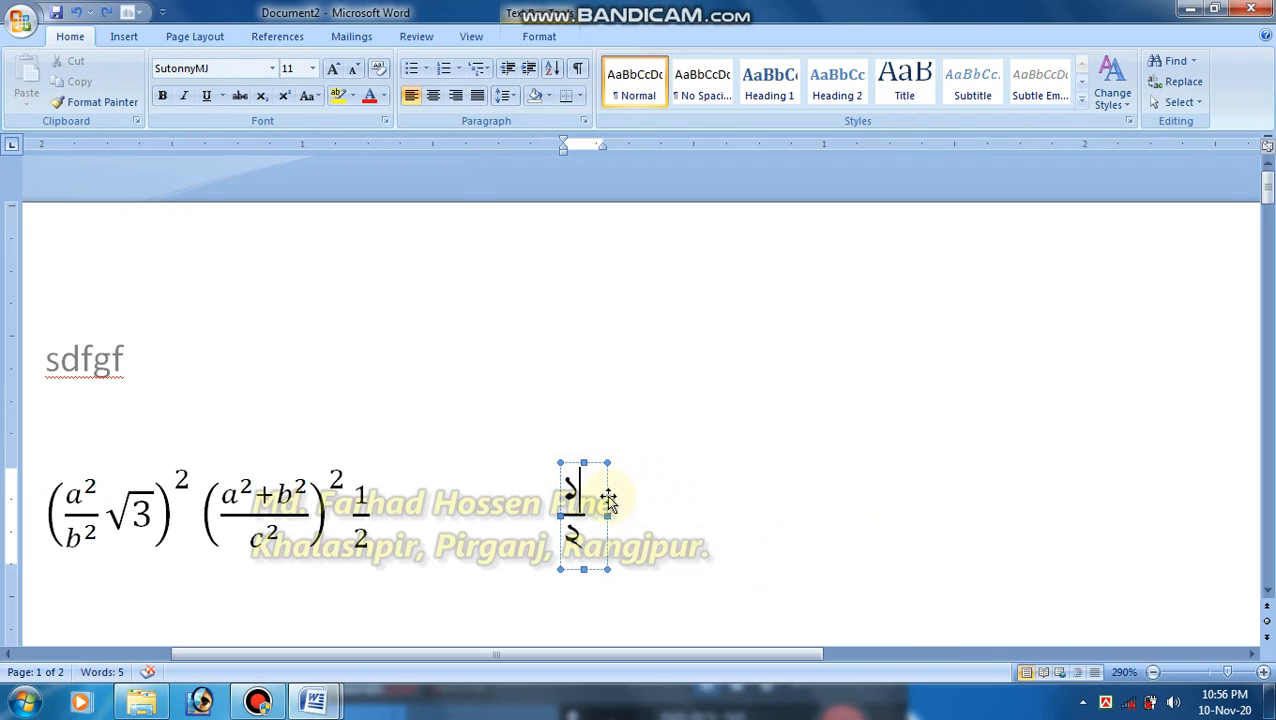
pyautogui.click(609, 497)
pyautogui.moveTo(609, 497); pyautogui.dragTo(587, 515)
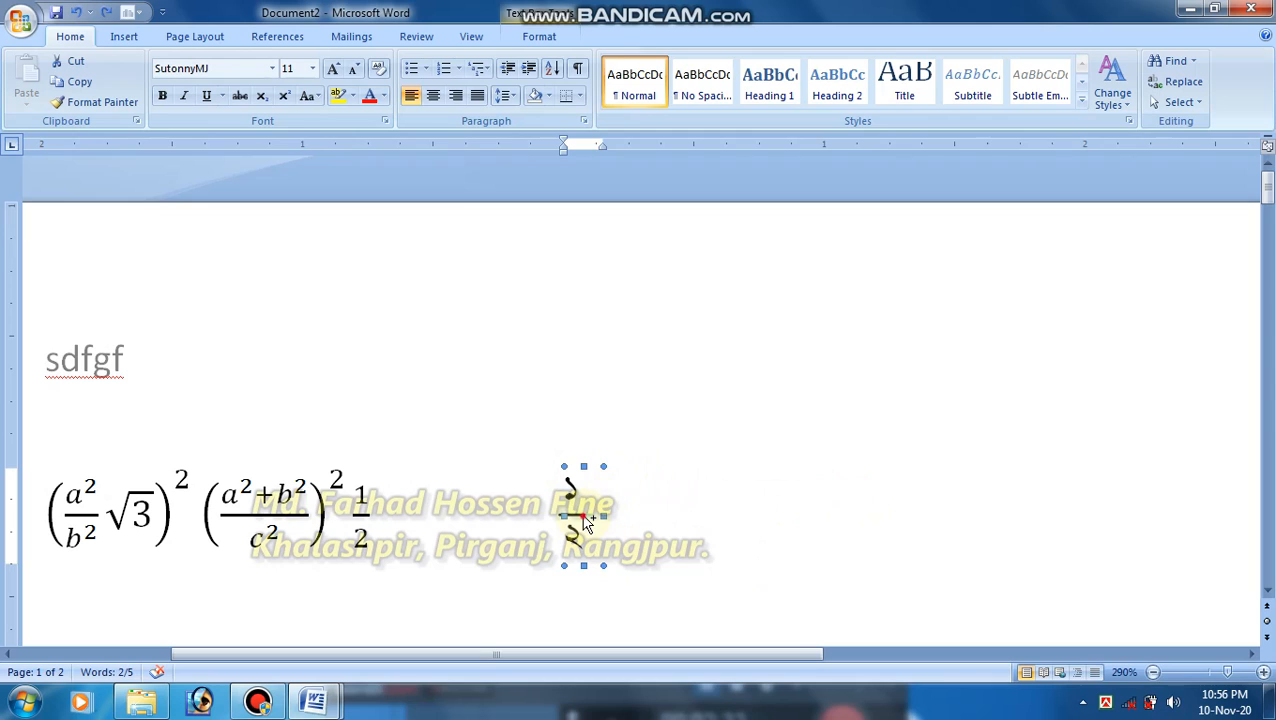
pyautogui.click(587, 518)
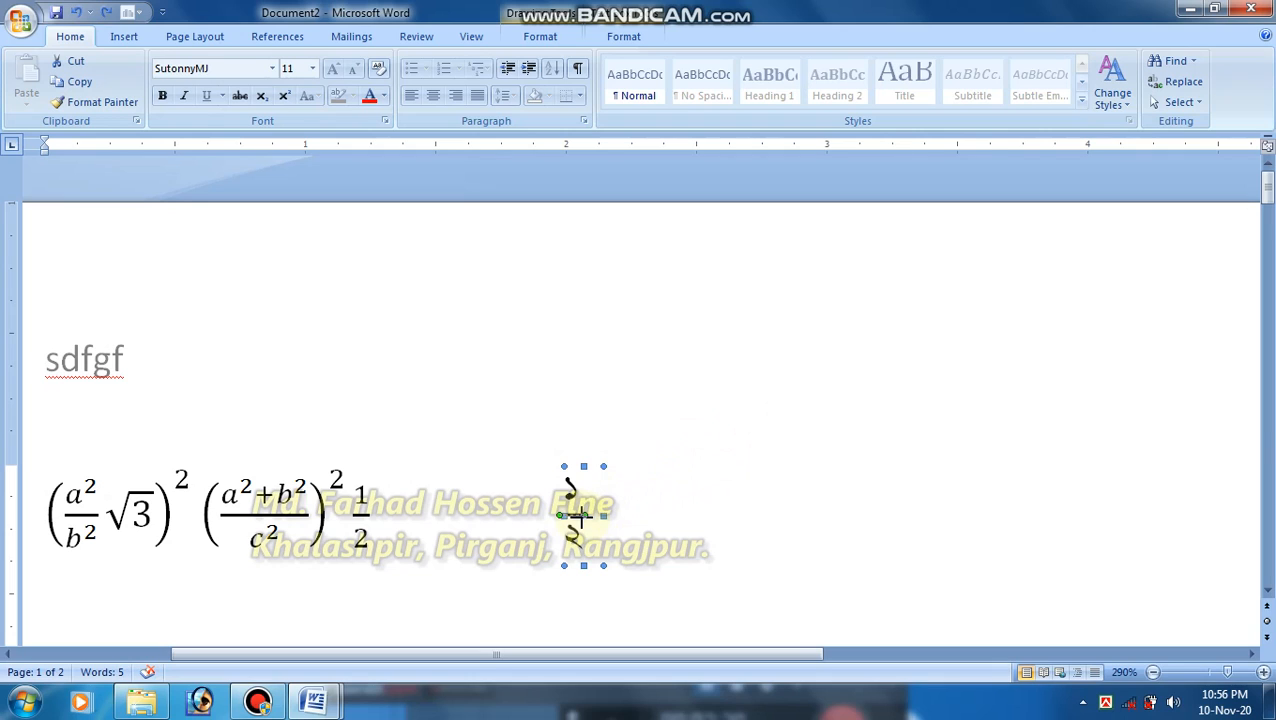
pyautogui.moveTo(584, 516); pyautogui.dragTo(585, 516)
pyautogui.click(604, 494)
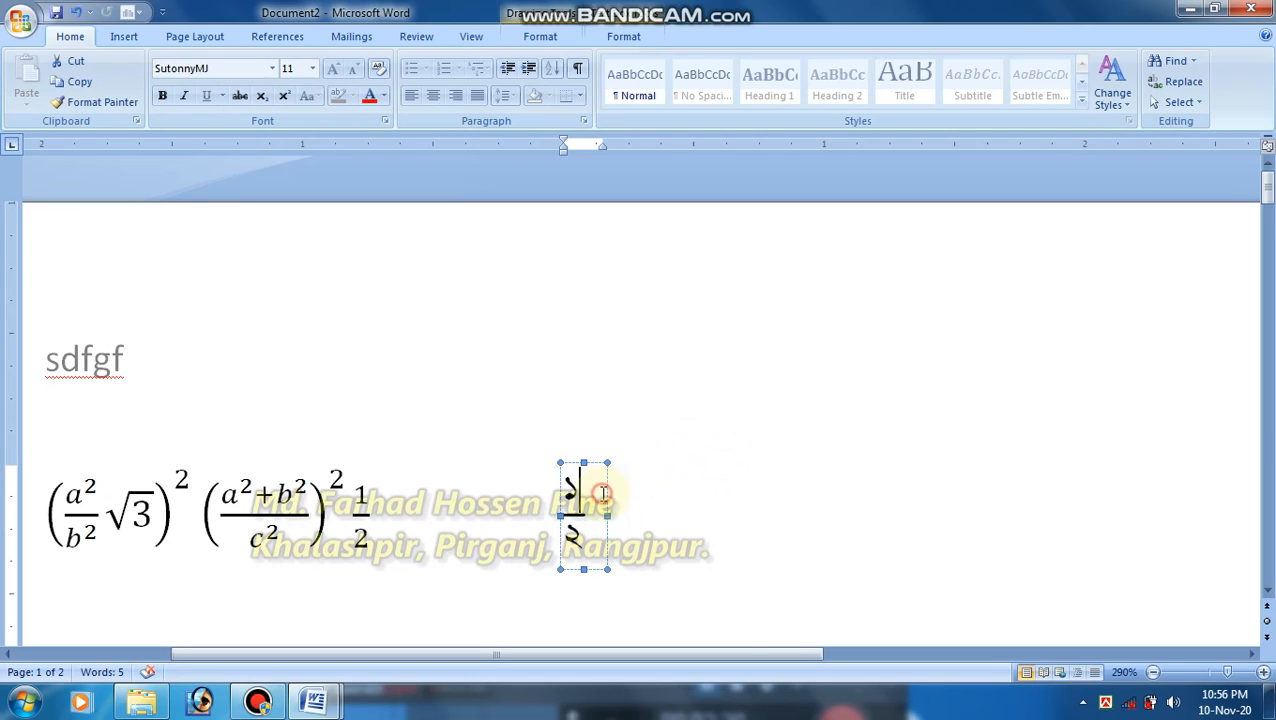
pyautogui.click(576, 519)
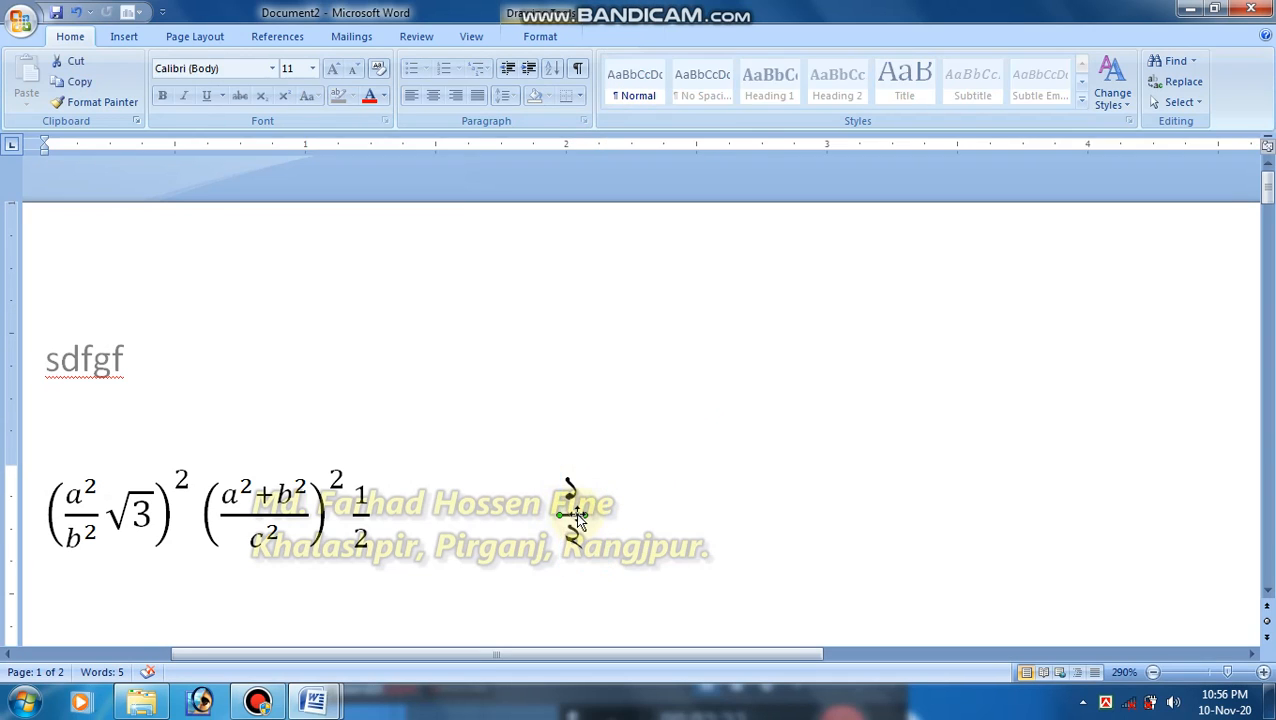
# Group the text box holding ১ and ২ with the fraction line between them
pyautogui.click(604, 491)
pyautogui.click(595, 492)
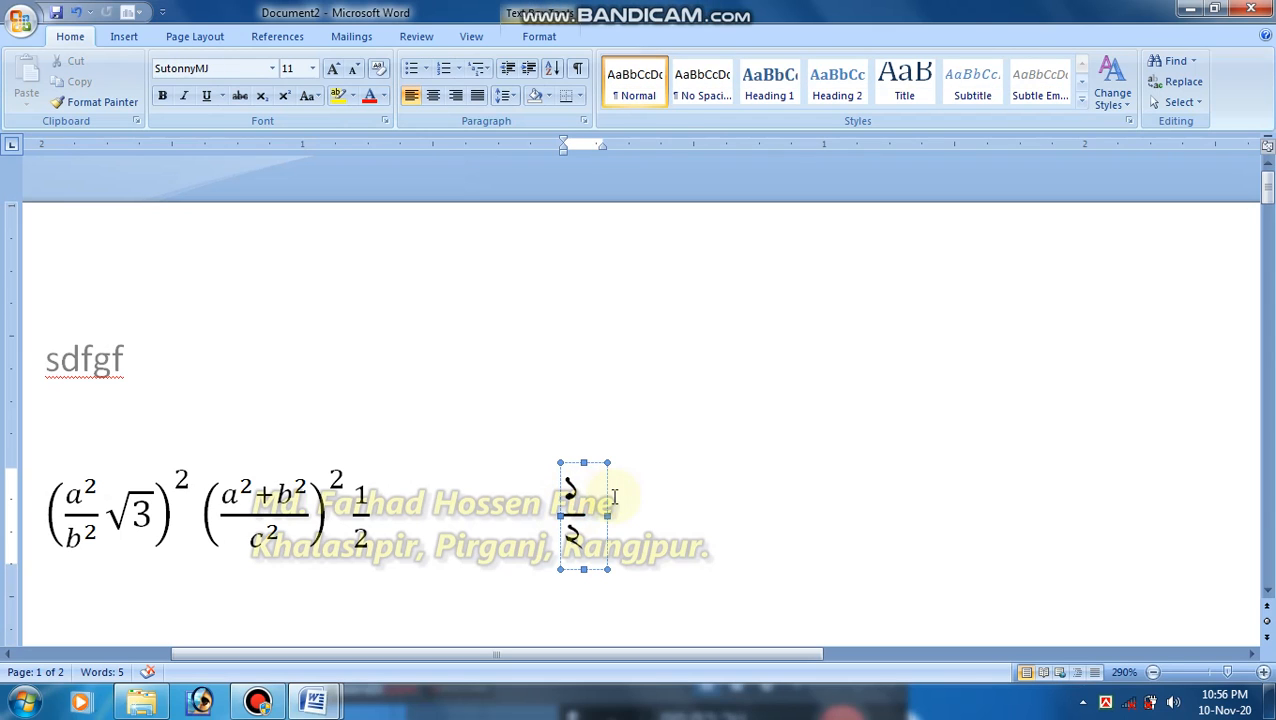
pyautogui.click(606, 496)
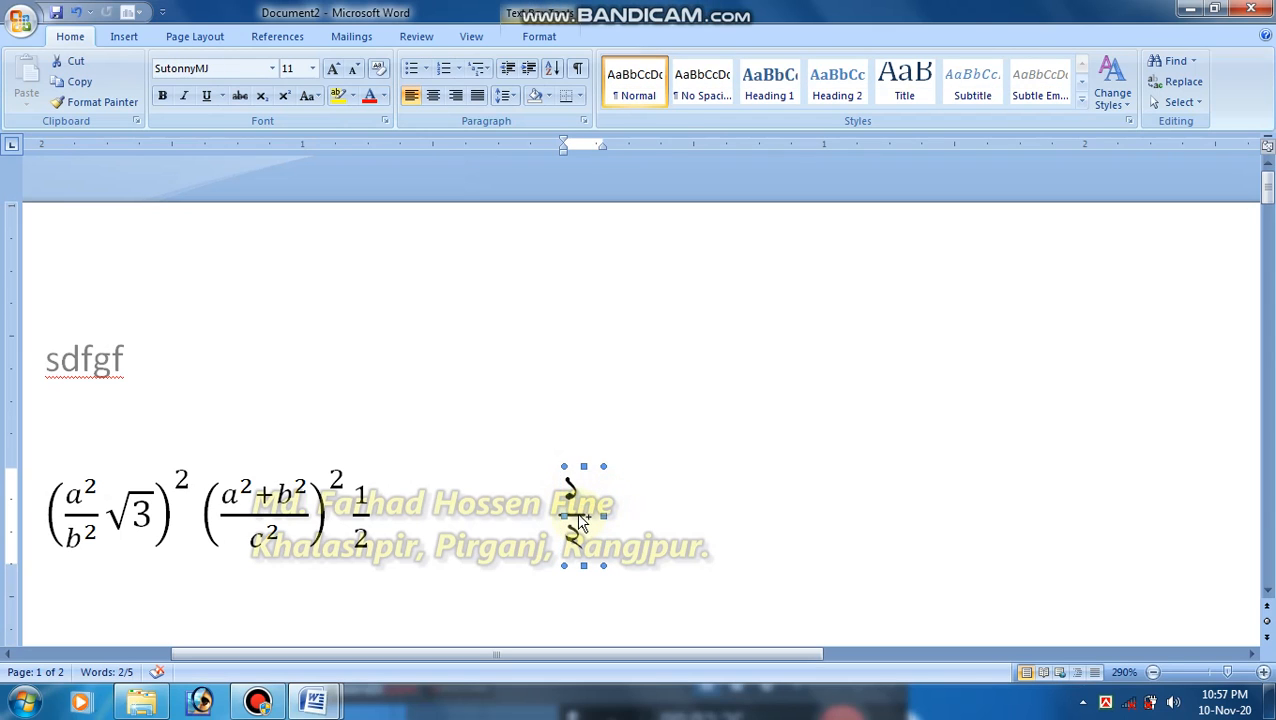
pyautogui.click(577, 517)
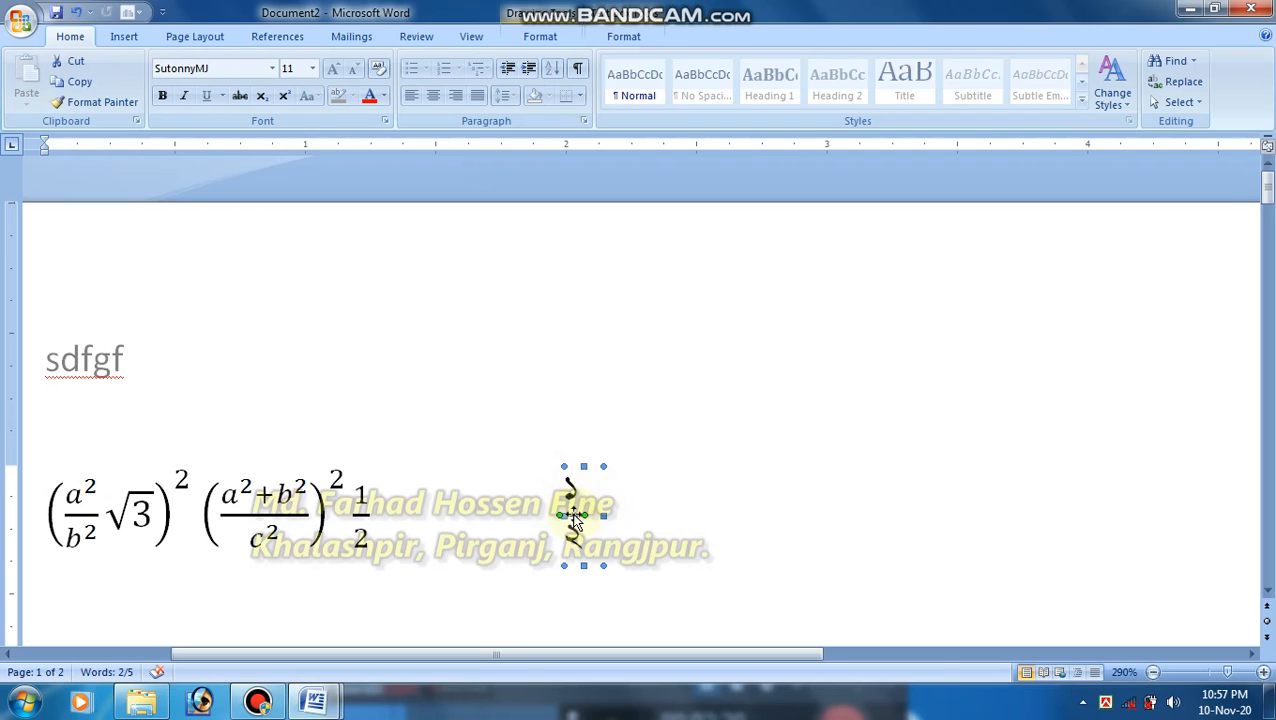
pyautogui.rightClick(575, 518)
pyautogui.moveTo(648, 416)
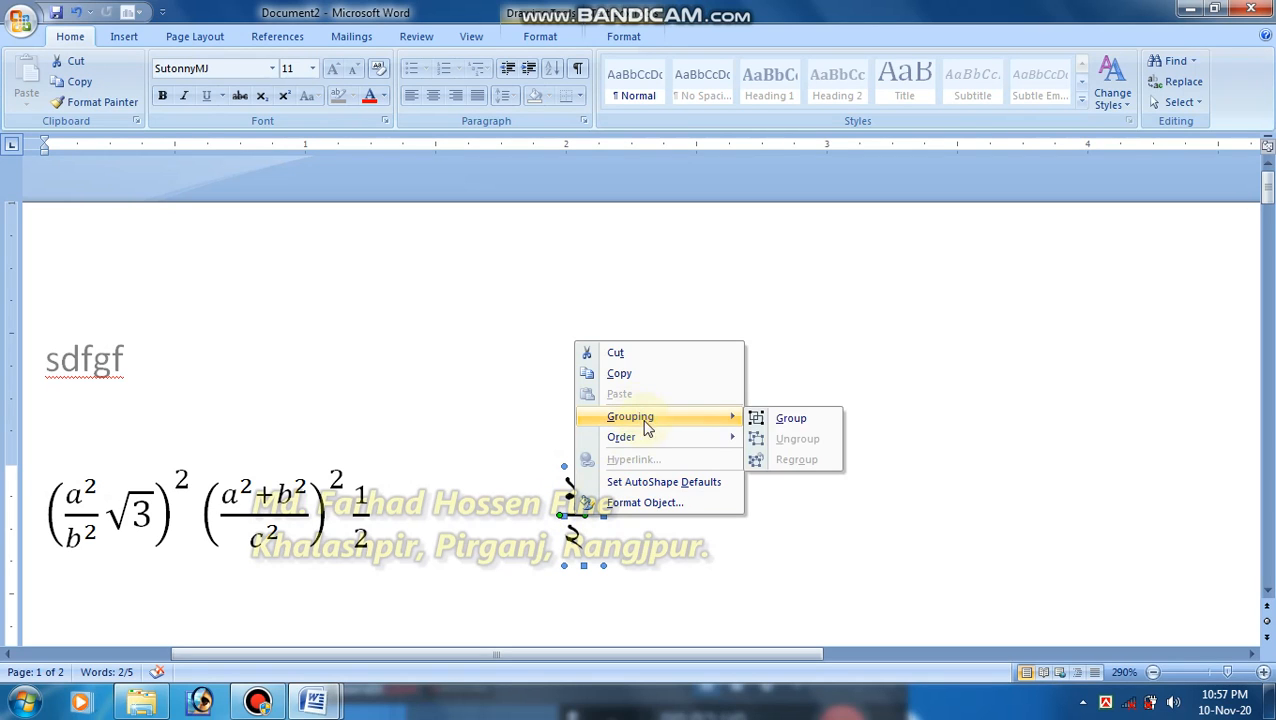
pyautogui.click(796, 424)
pyautogui.click(701, 491)
# Reposition the grouped Bengali fraction on the equation line, leaving a wide gap to the right of the 1/2 fraction
pyautogui.click(580, 491)
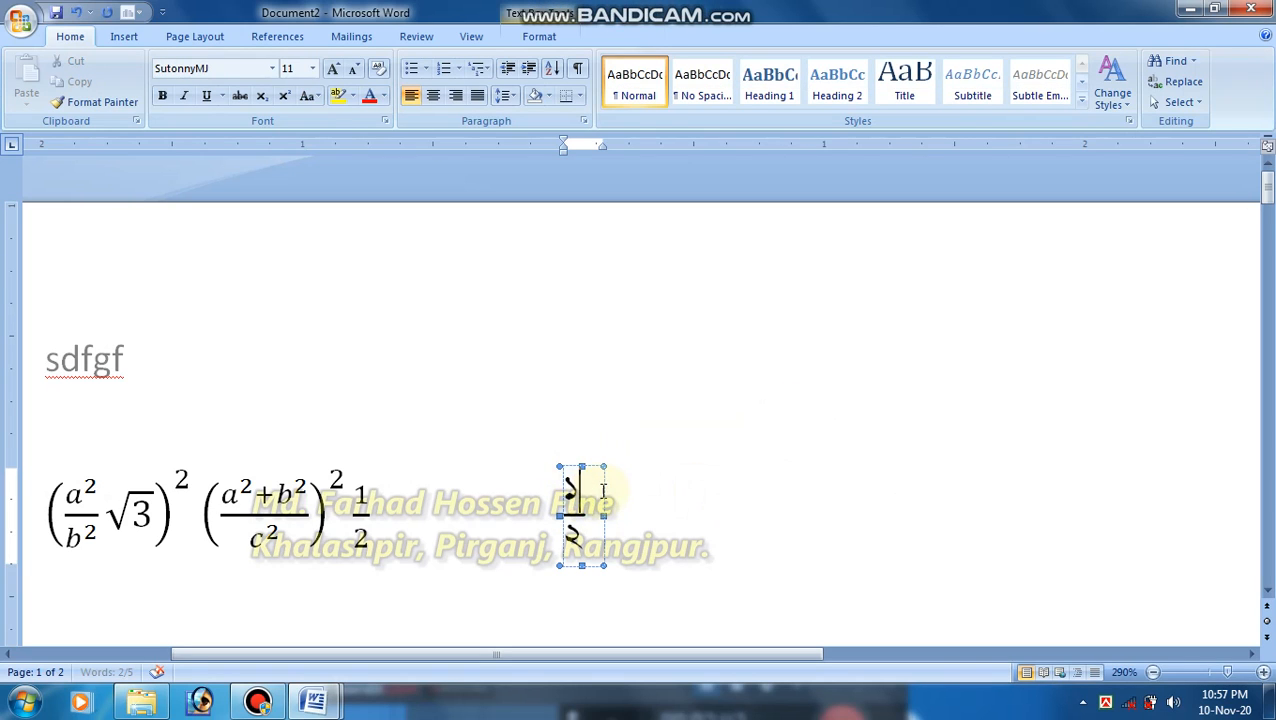
pyautogui.moveTo(603, 489); pyautogui.dragTo(894, 441)
pyautogui.click(739, 486)
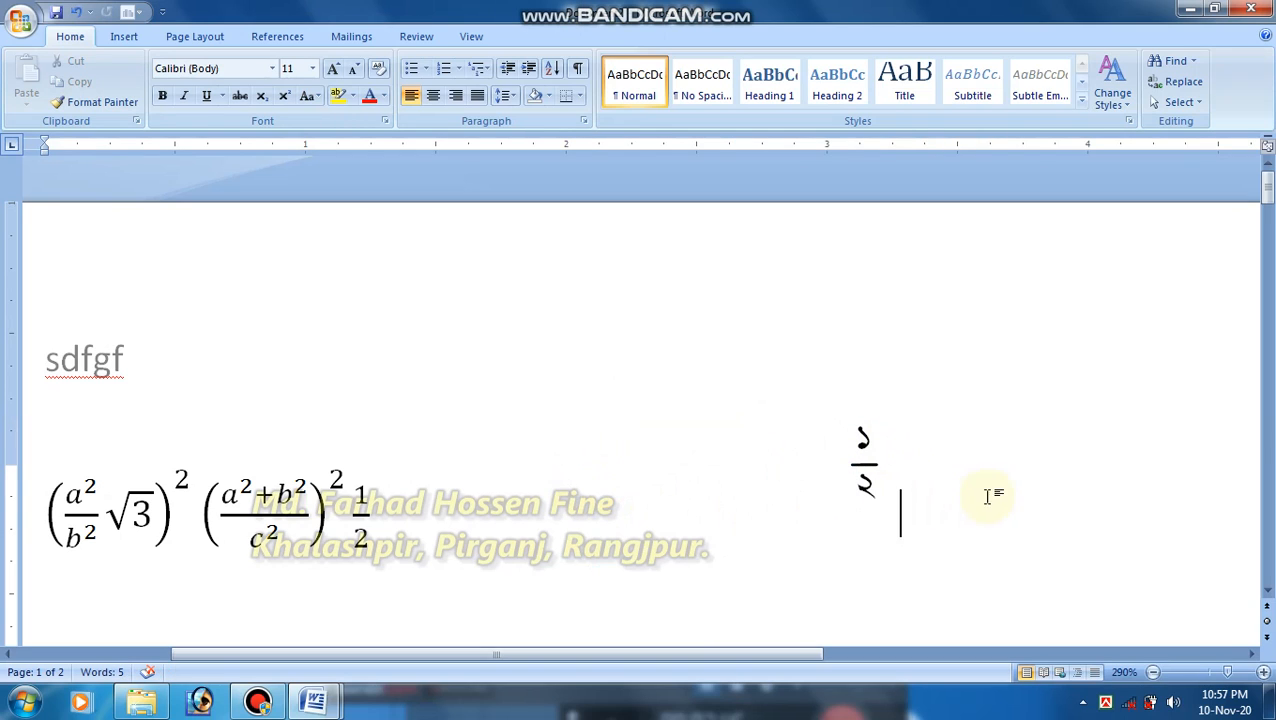
pyautogui.click(891, 430)
pyautogui.moveTo(897, 440); pyautogui.dragTo(506, 496)
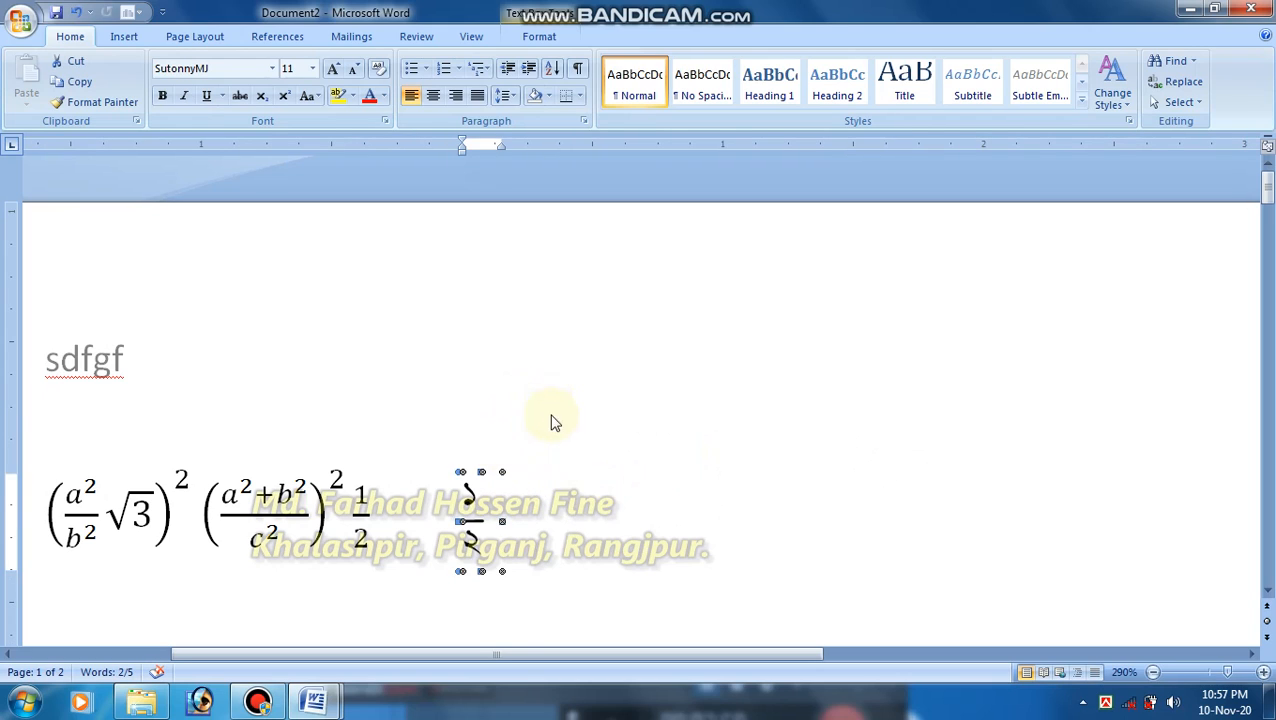
pyautogui.click(550, 517)
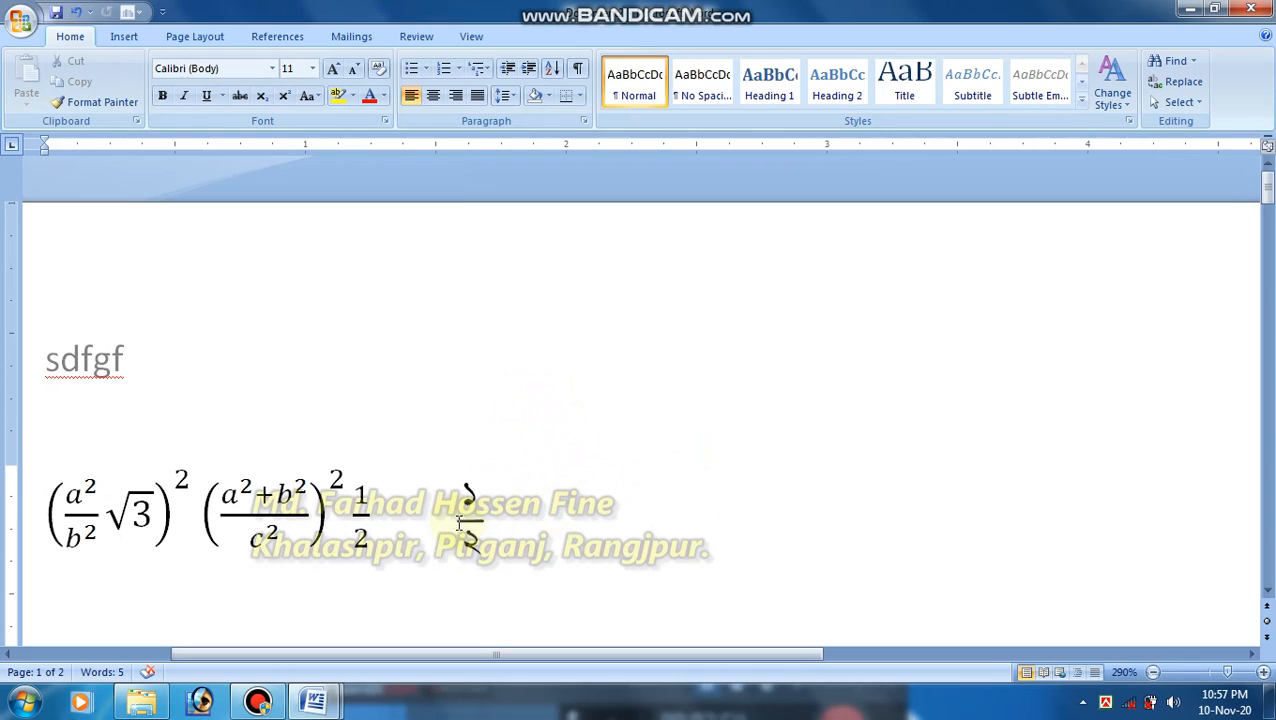
pyautogui.click(487, 500)
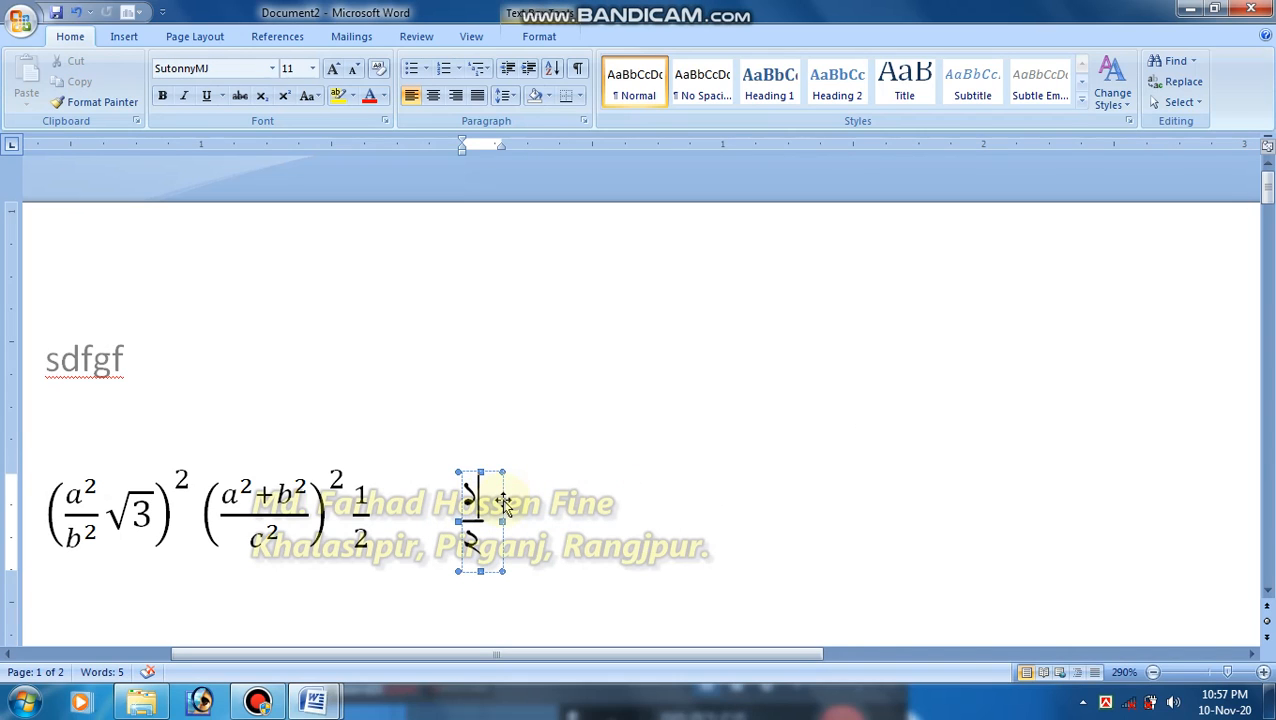
pyautogui.moveTo(503, 503); pyautogui.dragTo(646, 500)
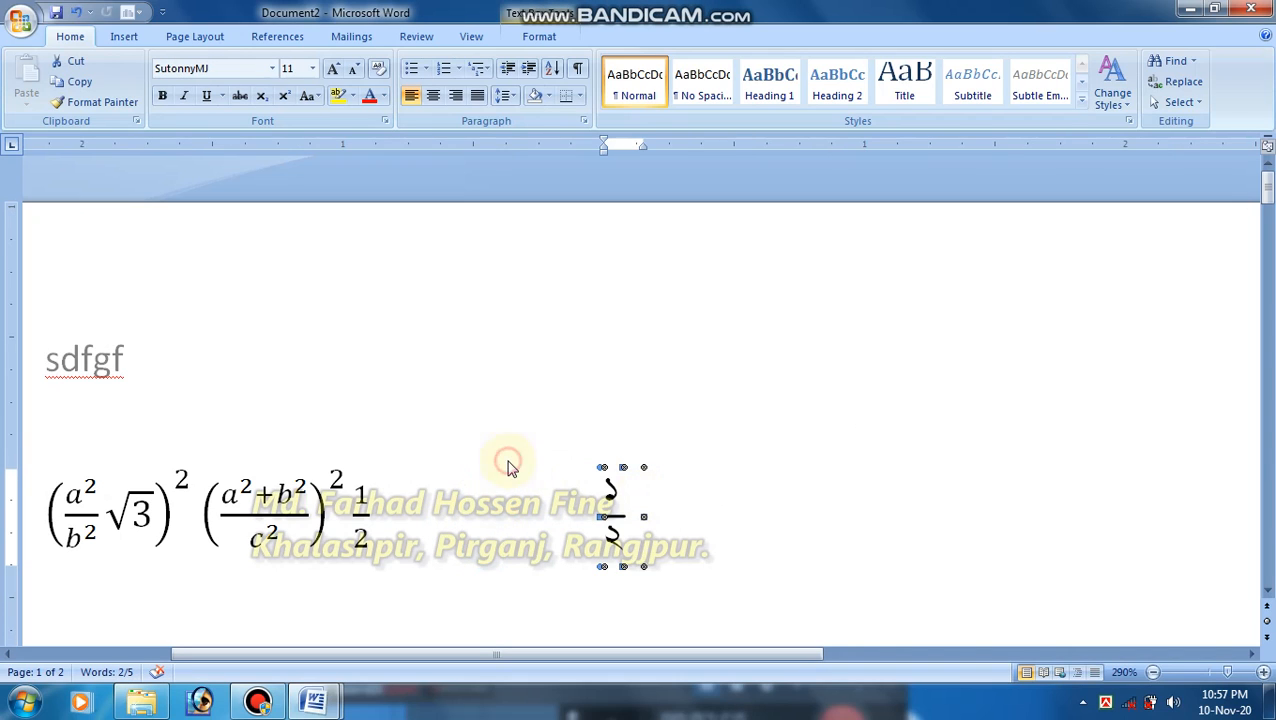
# Place a copy of the grouped ১/২ fraction farther right on the page and move the original closer to the 1/2 fraction
pyautogui.click(638, 487)
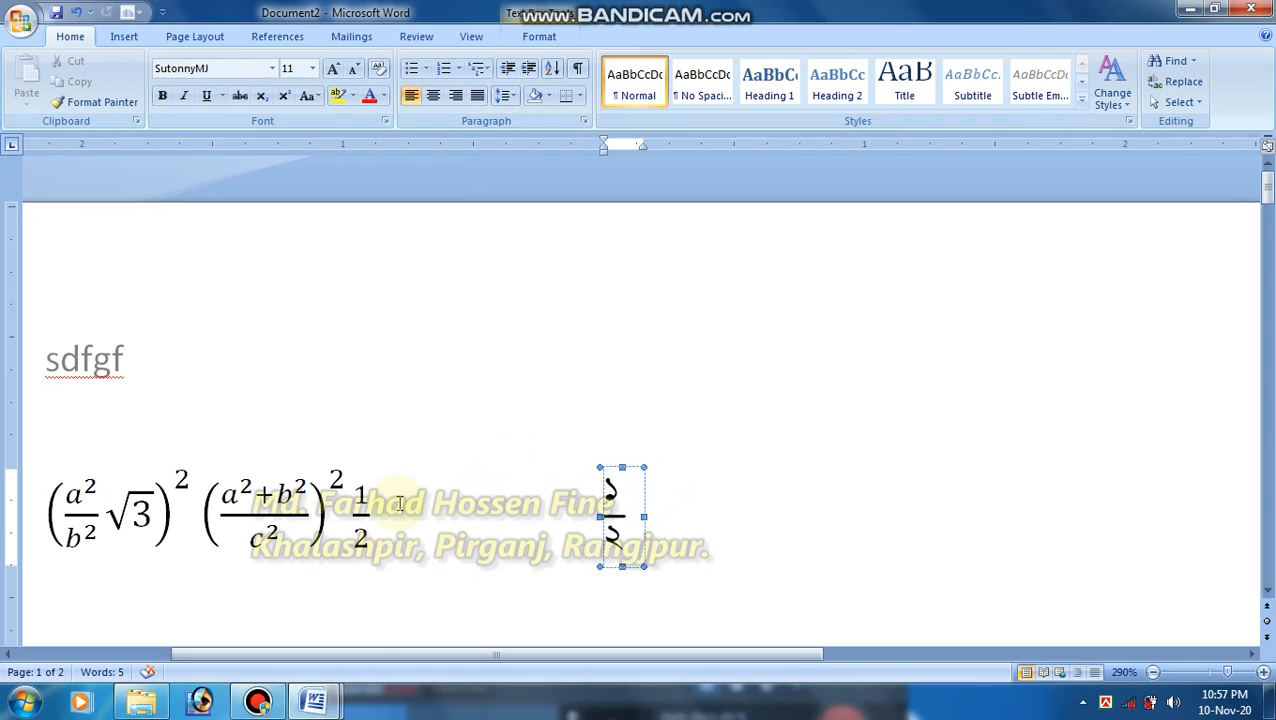
pyautogui.click(652, 488)
pyautogui.click(640, 494)
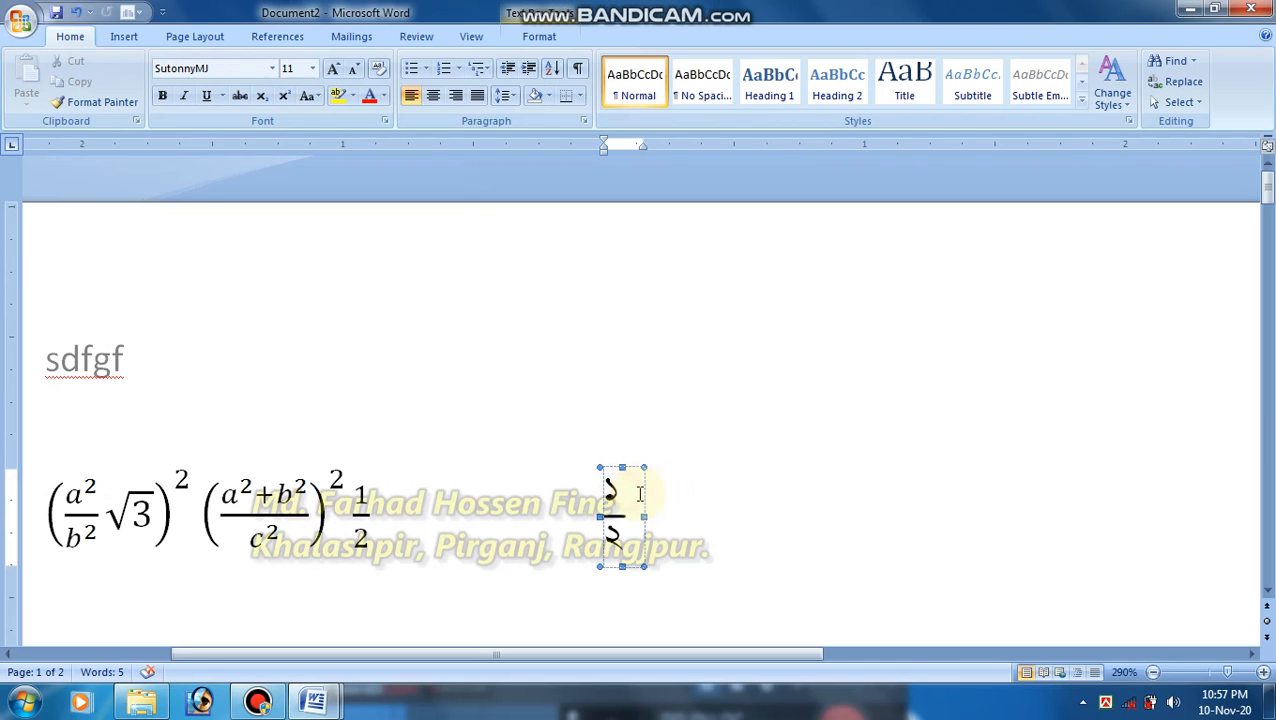
pyautogui.moveTo(644, 493); pyautogui.dragTo(846, 487)
pyautogui.click(490, 472)
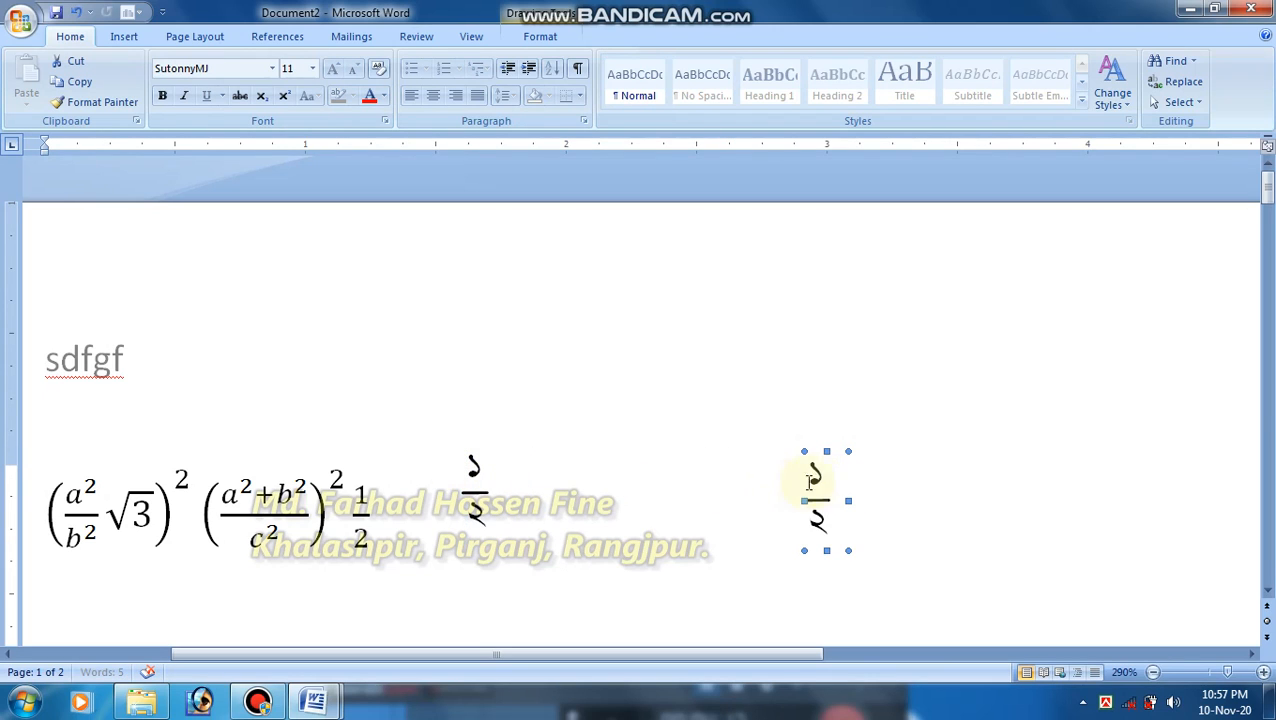
# Replace the numerator with ক and the denominator with খ in the copied Bengali fraction at the far right of the equation line
pyautogui.doubleClick(815, 478)
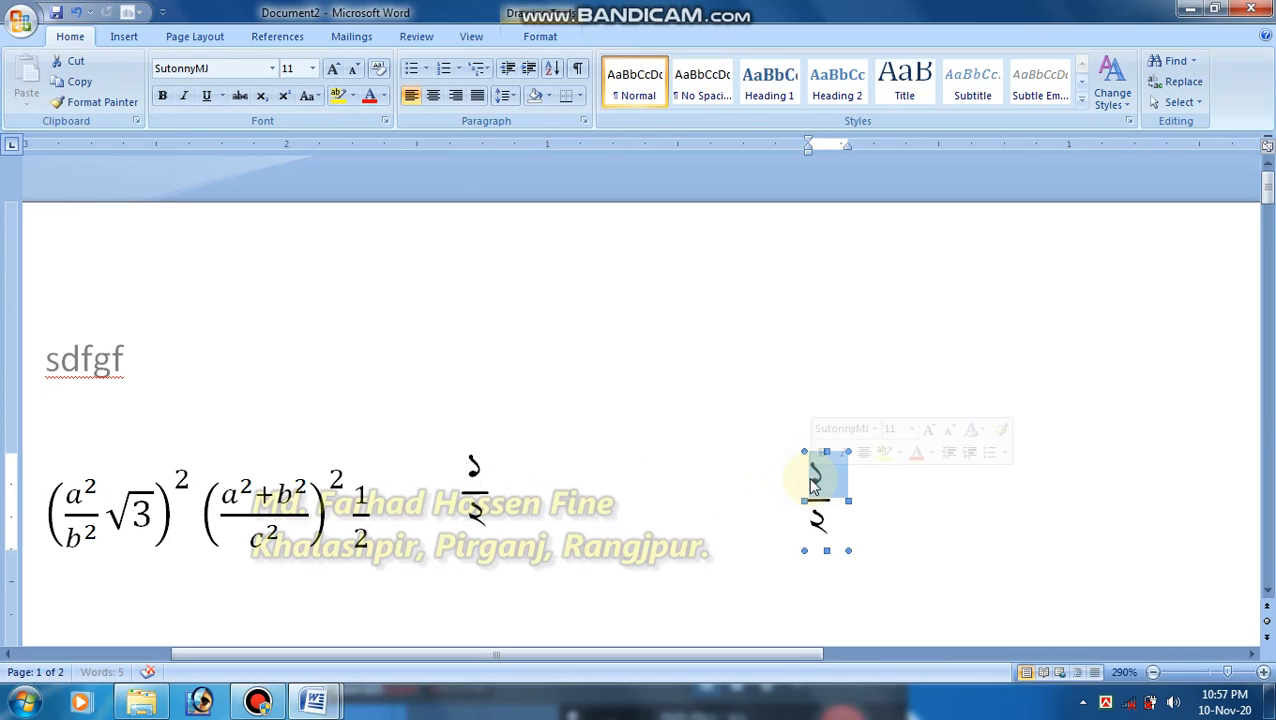
pyautogui.write('ক')
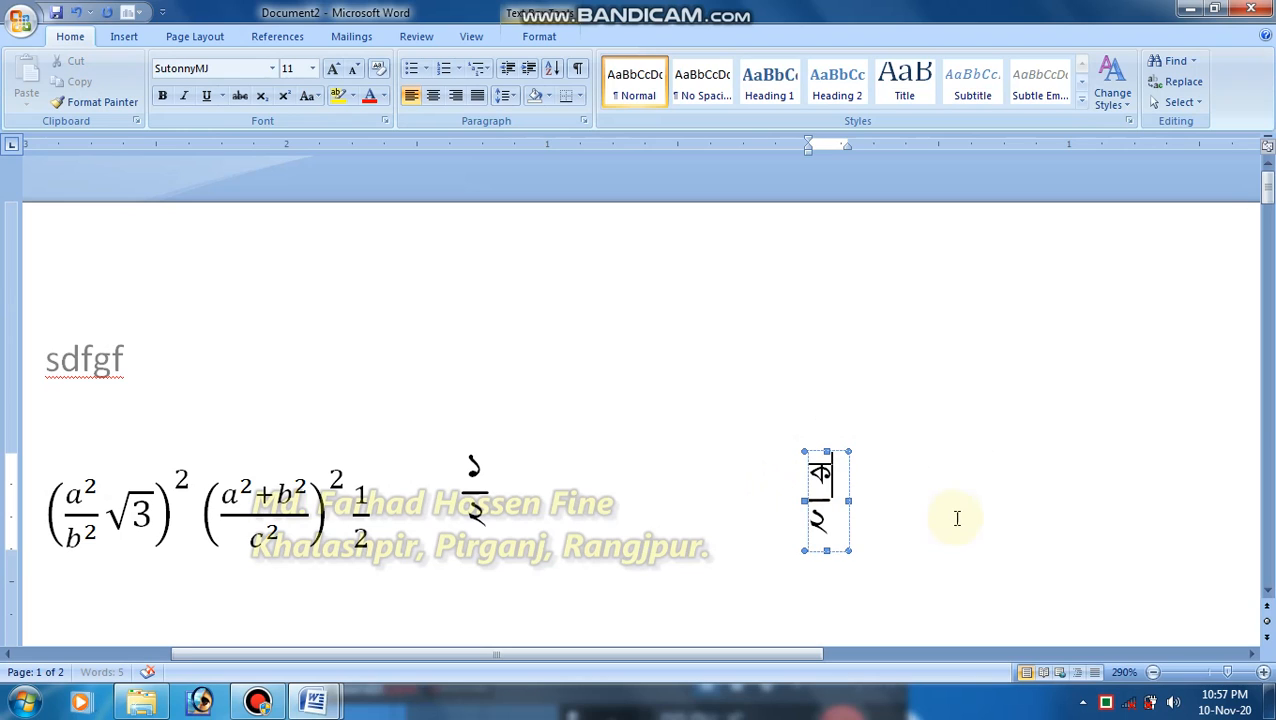
pyautogui.doubleClick(818, 520)
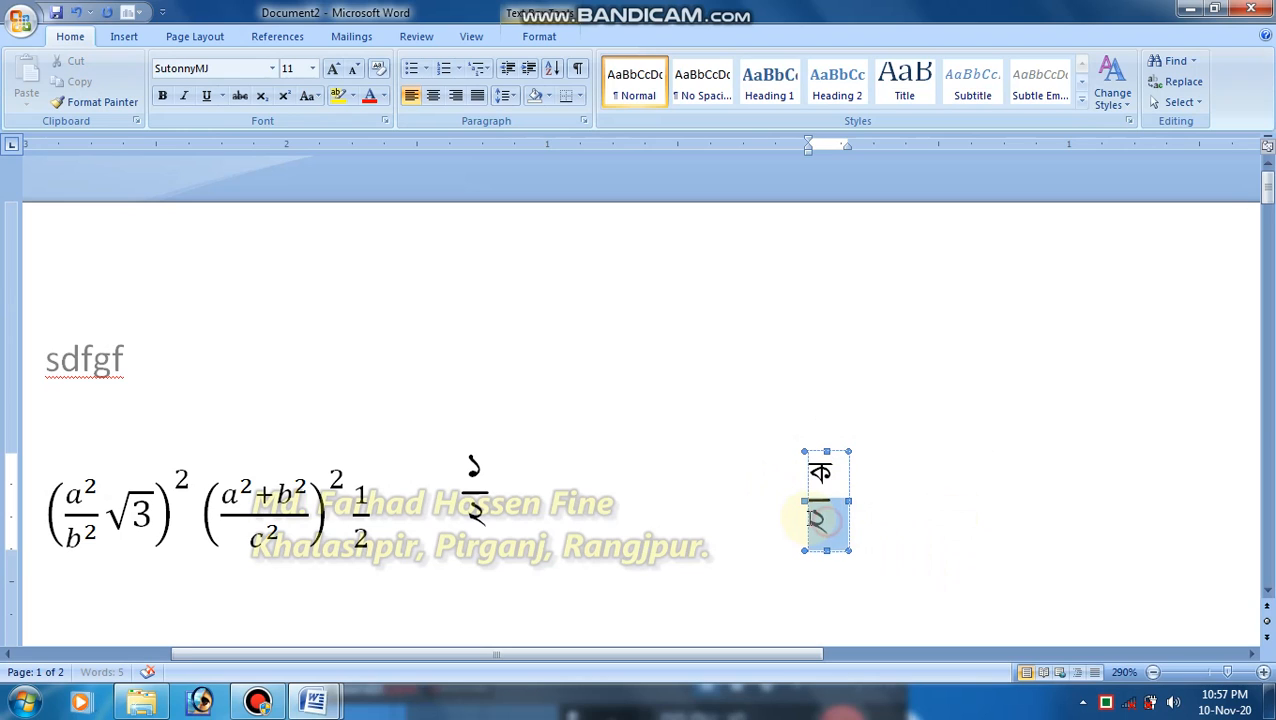
pyautogui.doubleClick(812, 520)
pyautogui.write('খ')
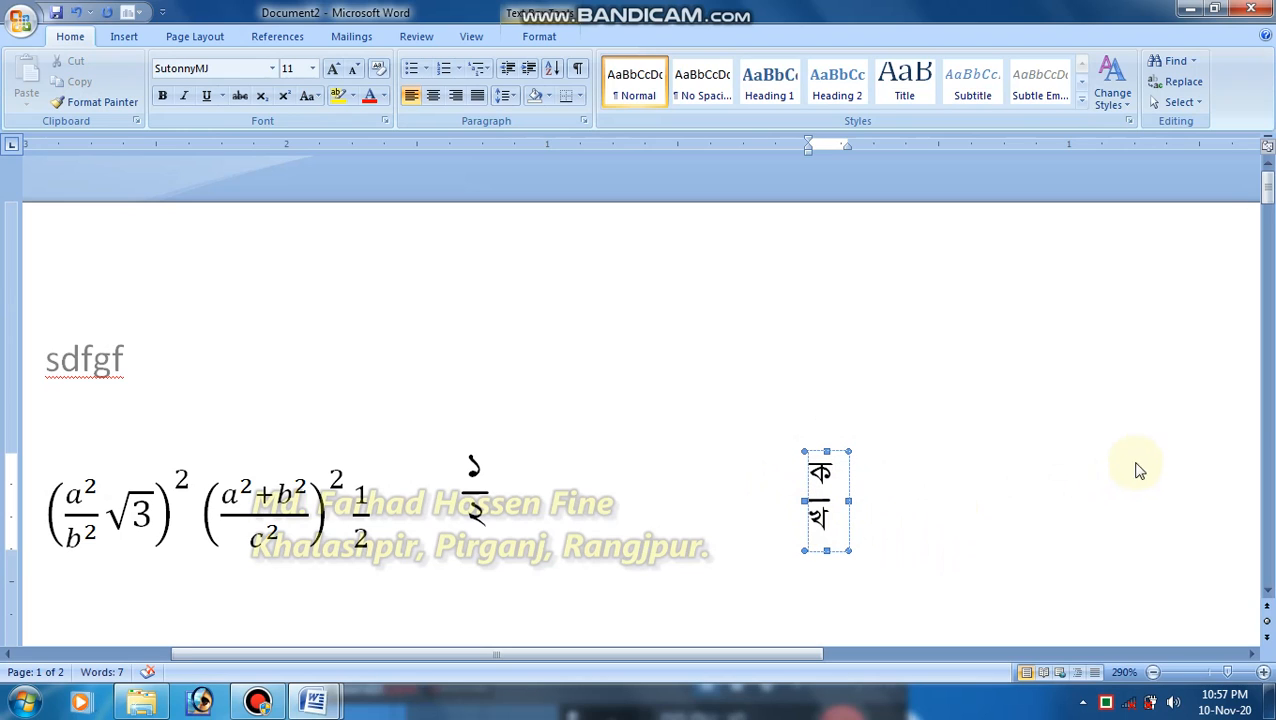
# Delete the copied fraction reading ক over খ, text box and fraction line together
pyautogui.click(836, 474)
pyautogui.click(849, 473)
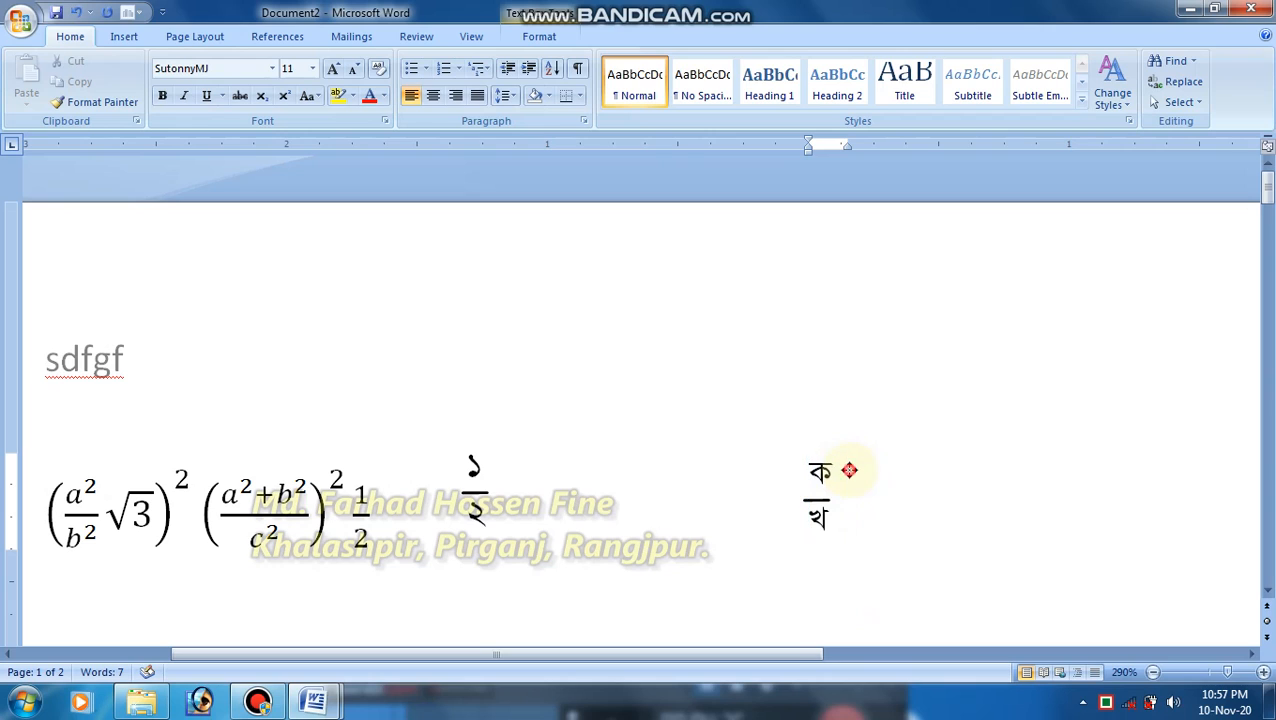
pyautogui.press('Delete')
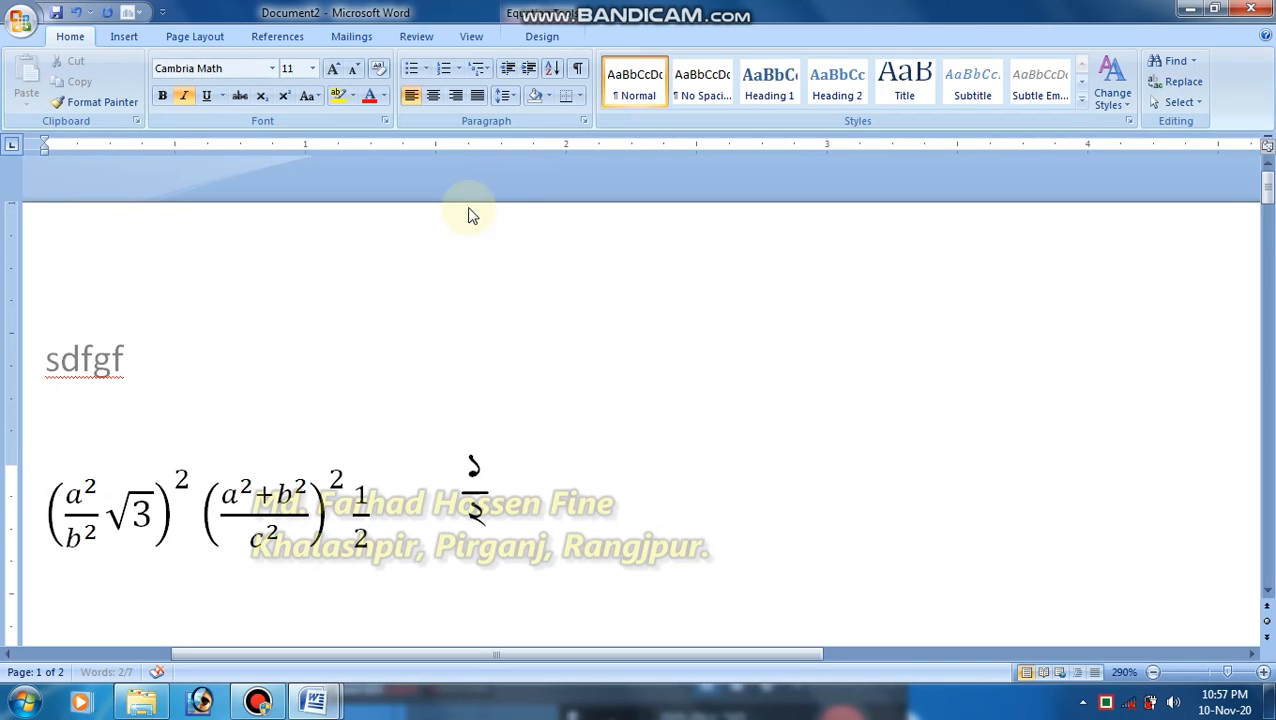
# Reposition the remaining grouped ১/২ fraction level with the equations, a short gap to the right of the 1/2 fraction
pyautogui.click(476, 464)
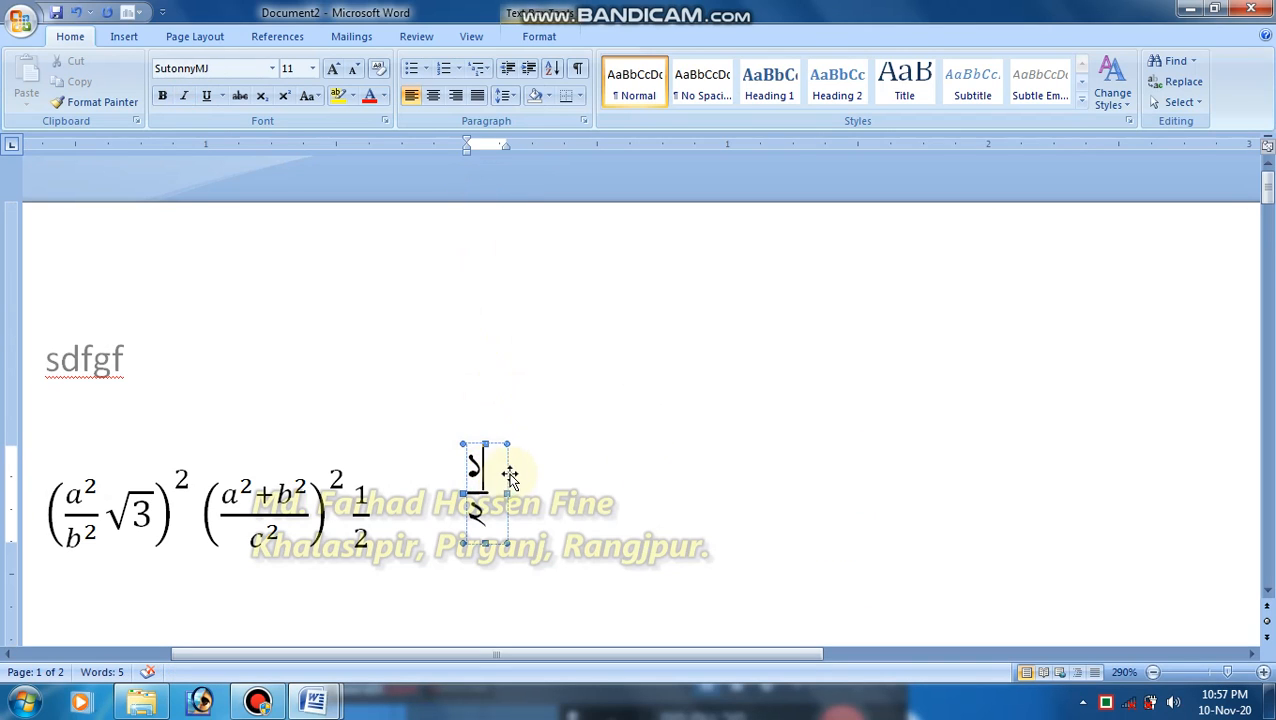
pyautogui.click(514, 521)
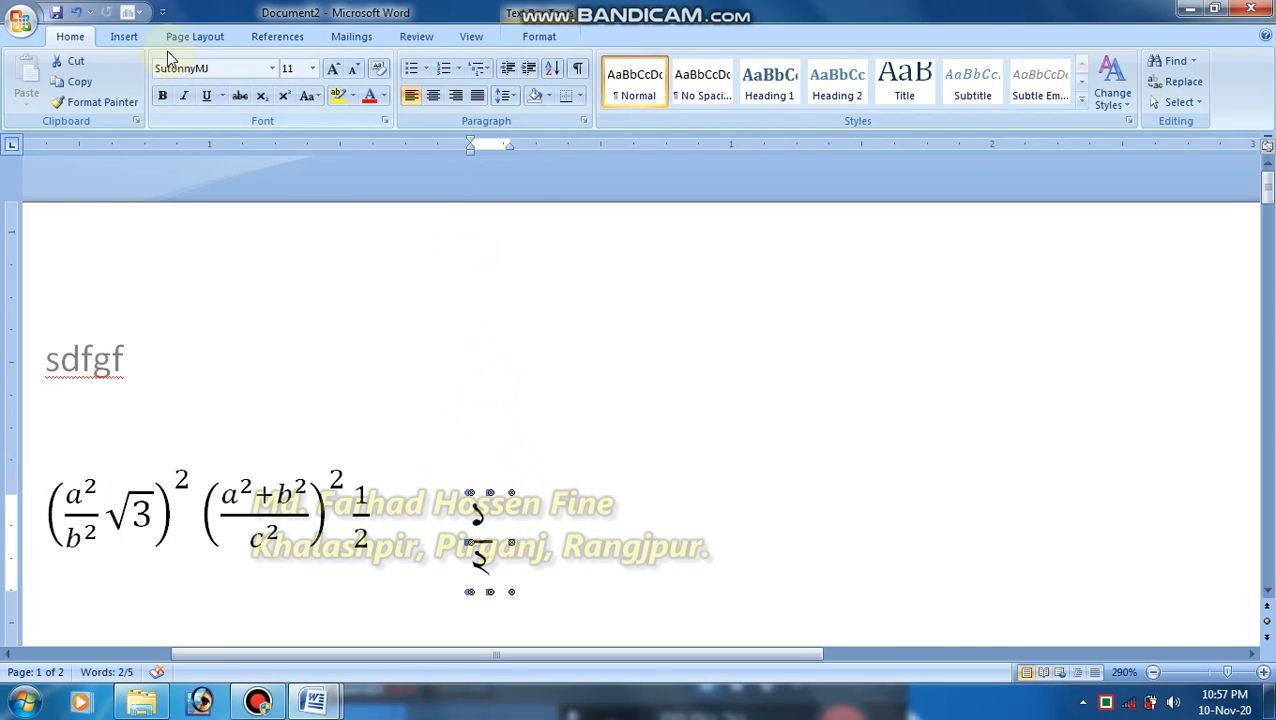
pyautogui.click(124, 36)
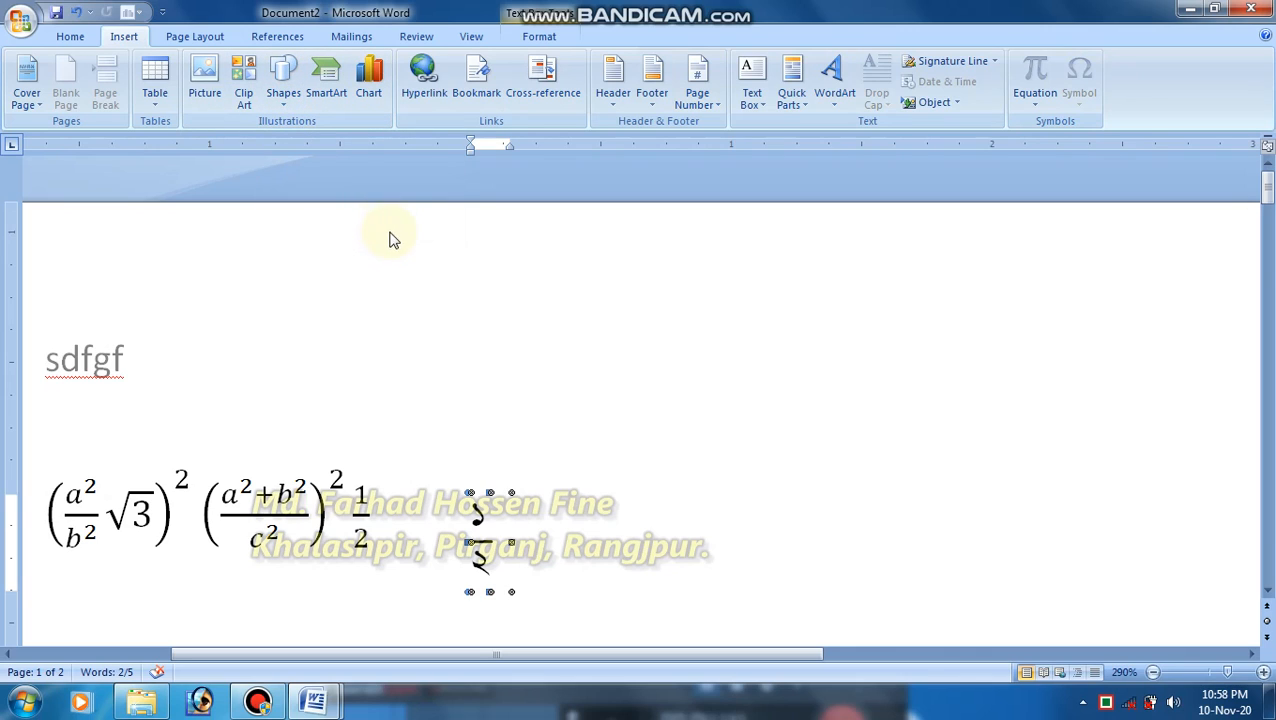
pyautogui.click(500, 500)
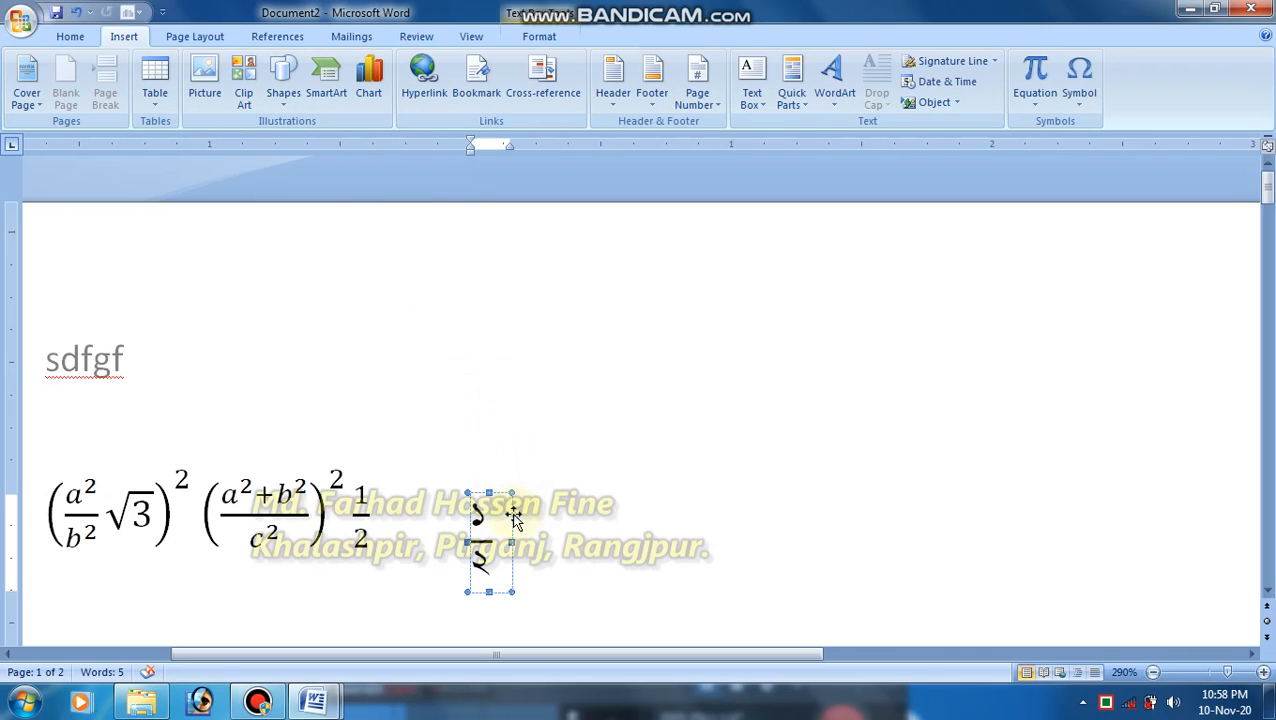
pyautogui.moveTo(524, 512); pyautogui.dragTo(483, 484)
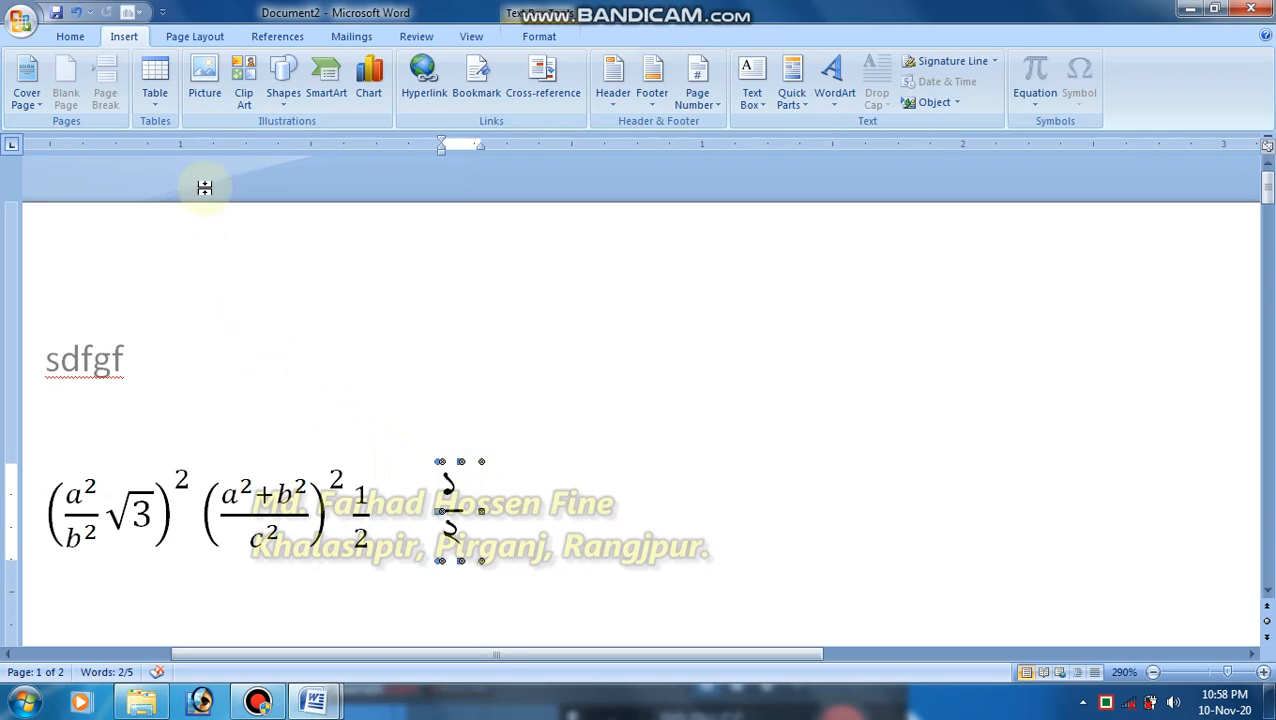
# Minimize the document window to show the desktop
pyautogui.click(200, 37)
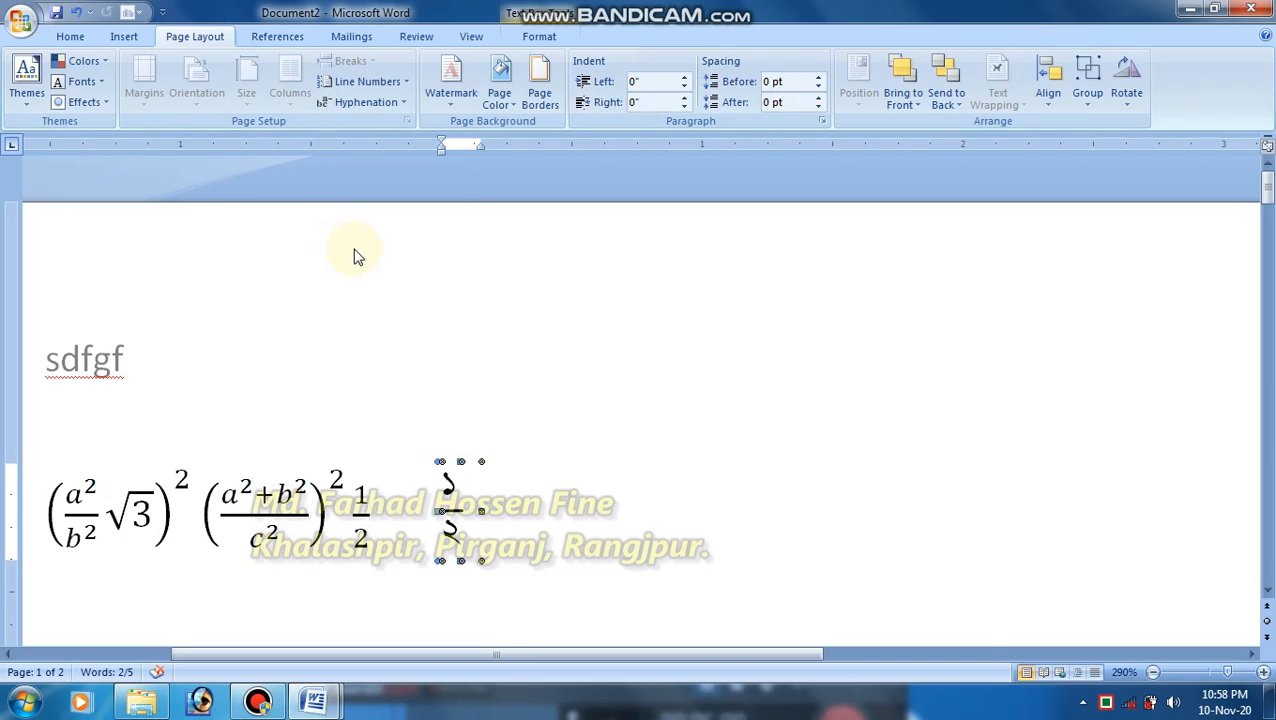
pyautogui.click(1190, 9)
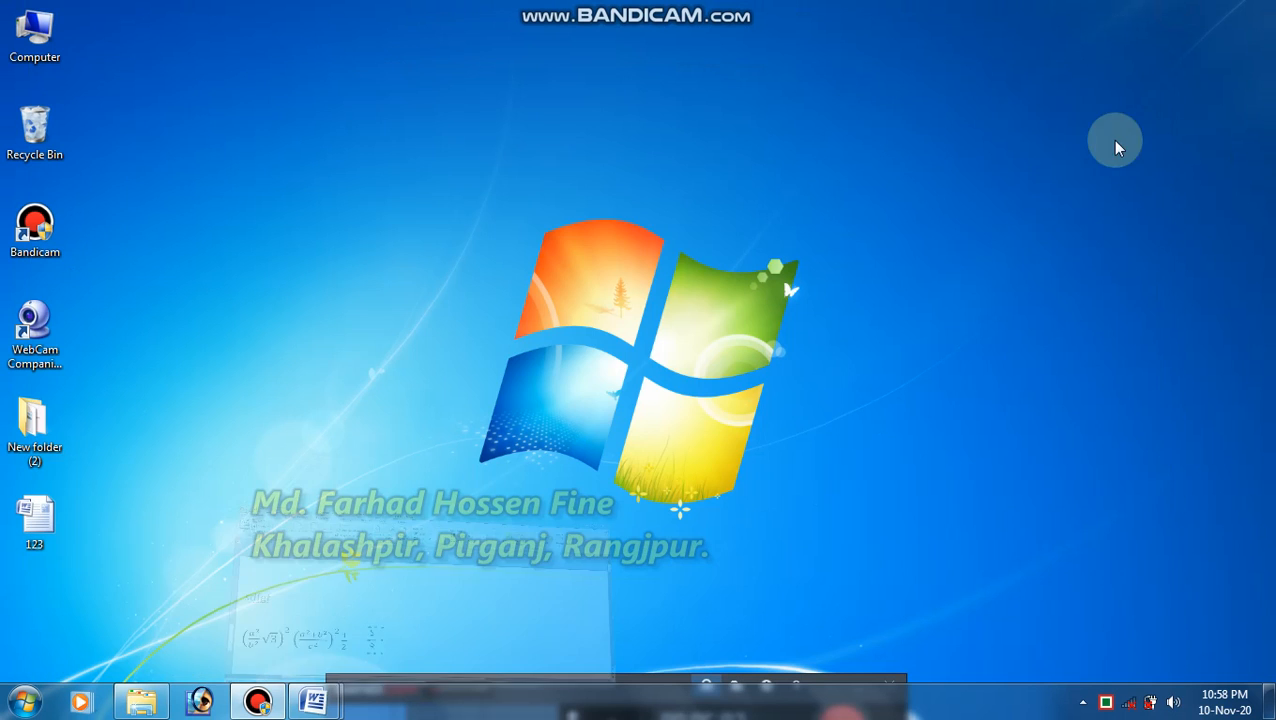